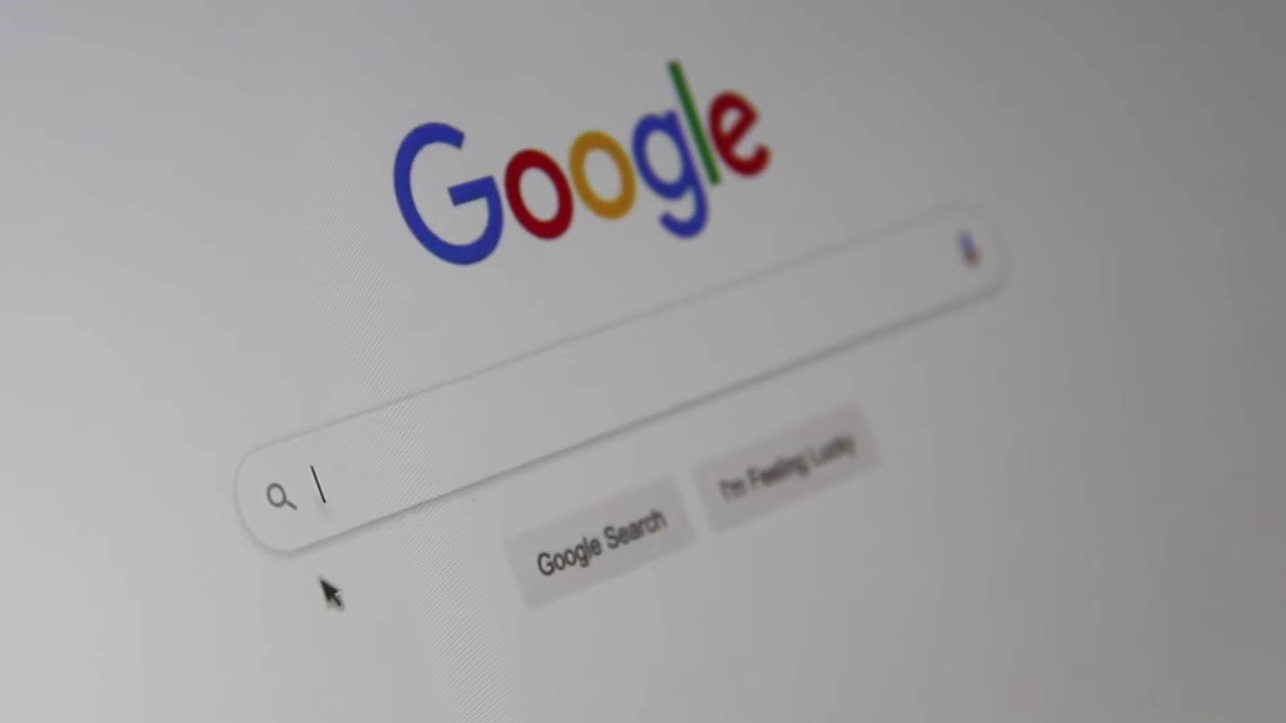
Enter 'Search Engine Optimiz' in the Google search box.
type("Sea")
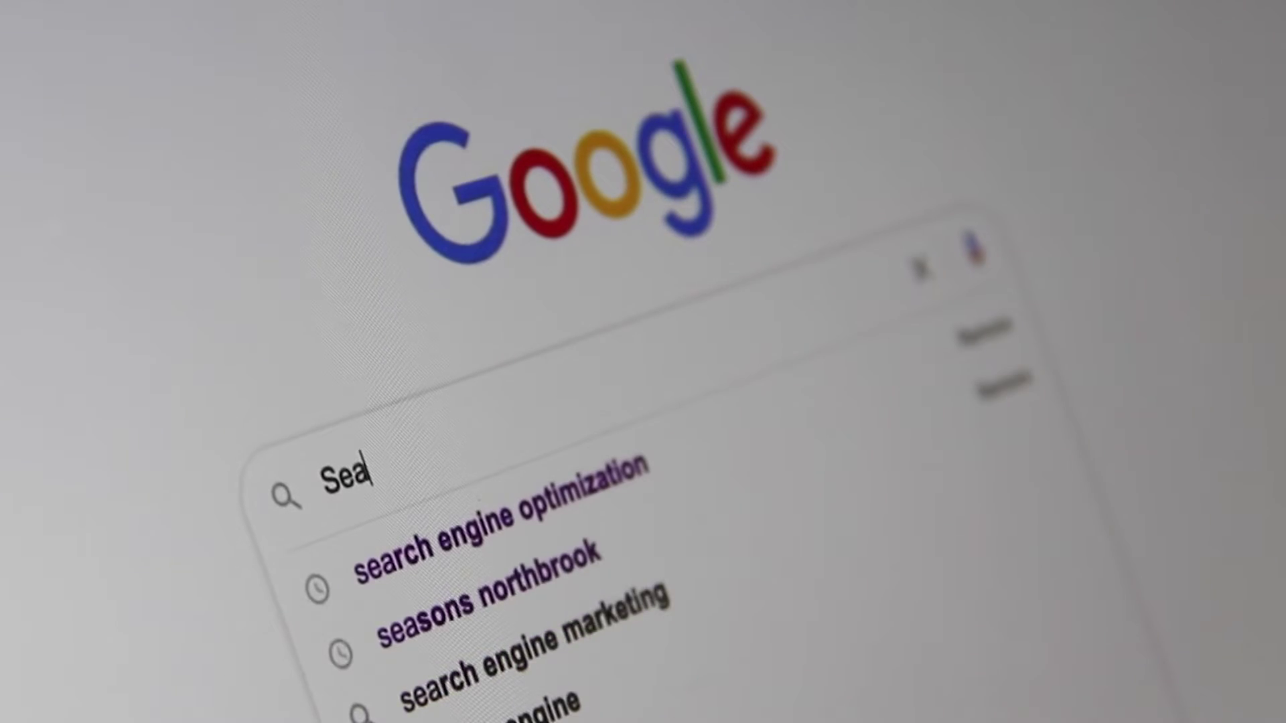
type("rch Engine ")
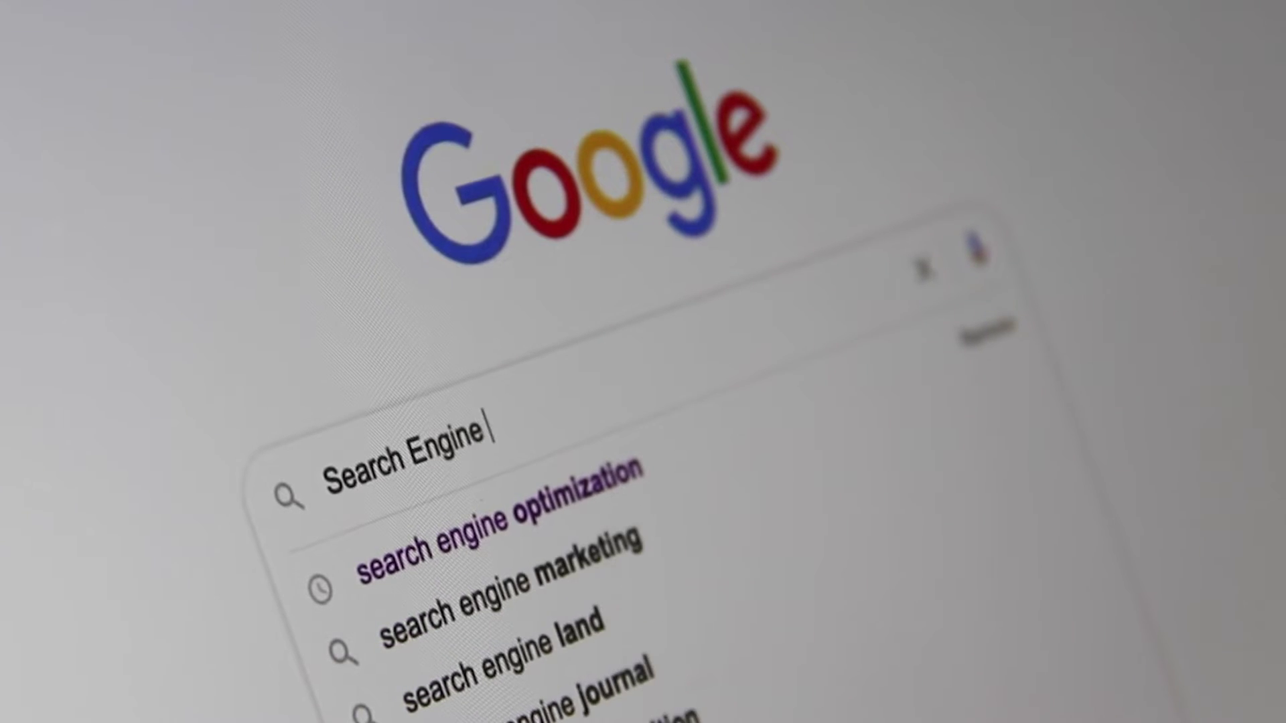
type("Optimiz")
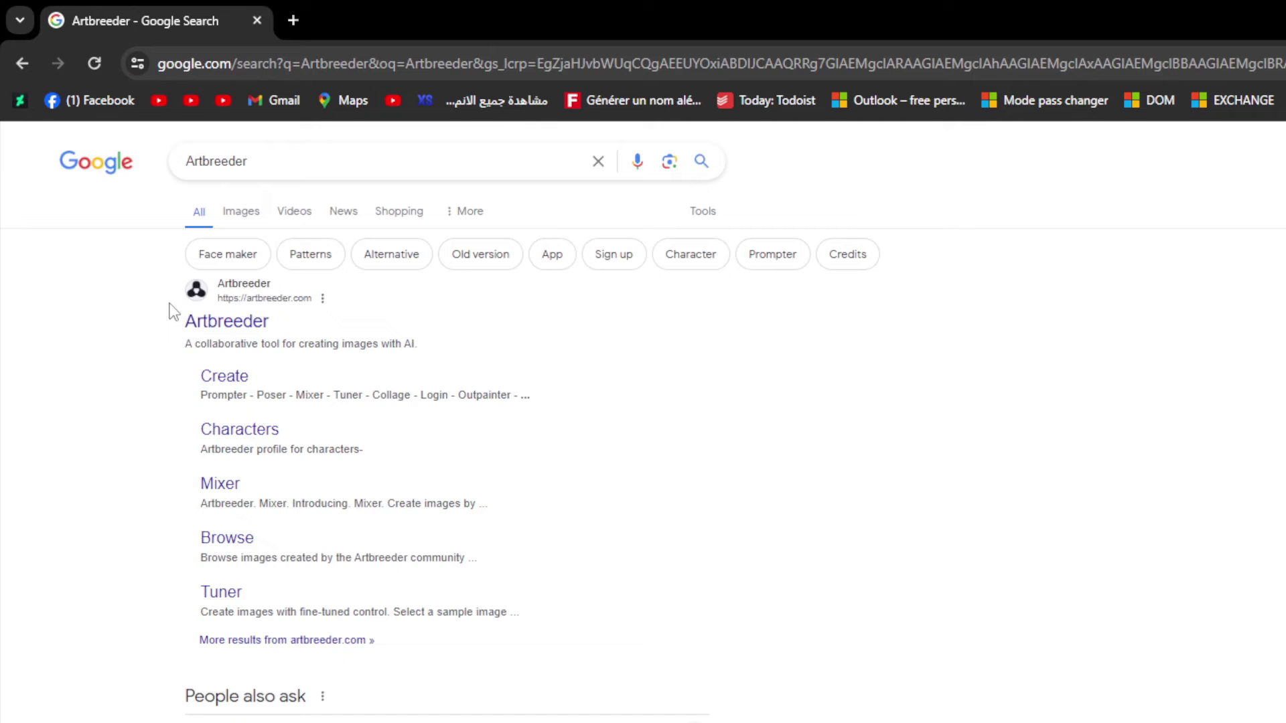
Open the Artbreeder site from the results and browse its Featured Tools, Mixer and Tuner.
left_click(221, 324)
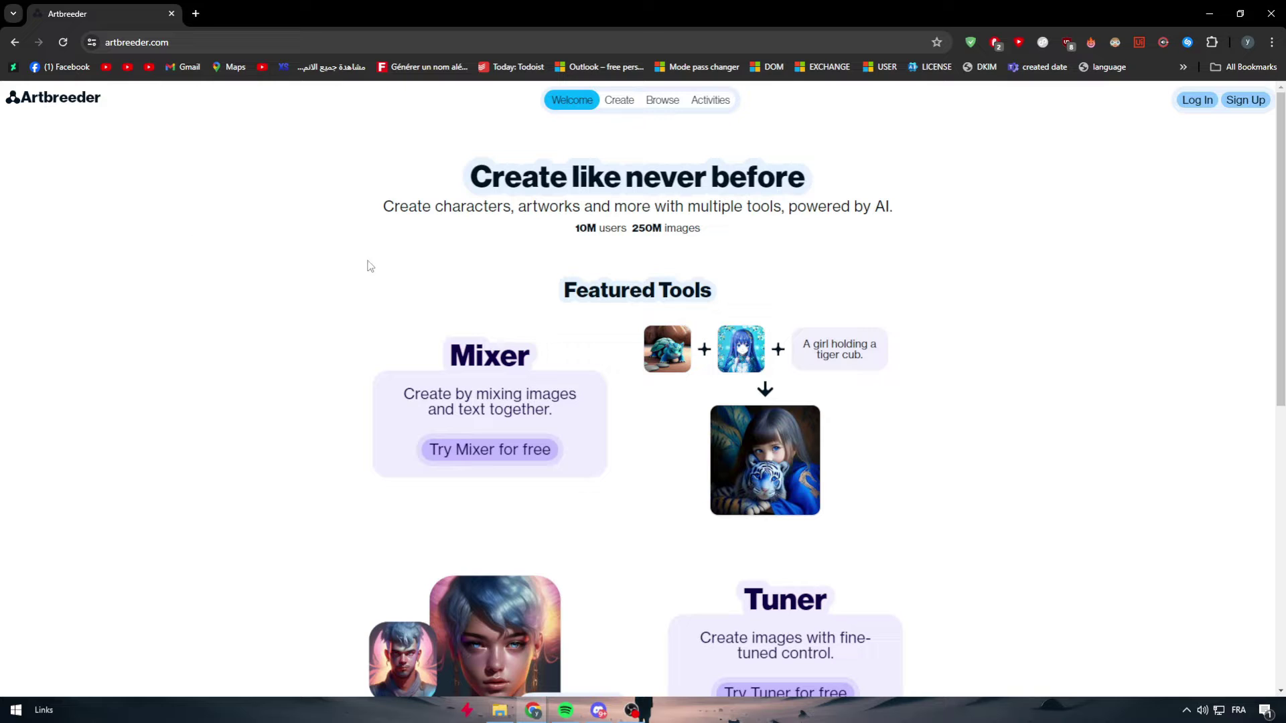
scroll(909, 346, "down", 1)
scroll(904, 344, "up", 1)
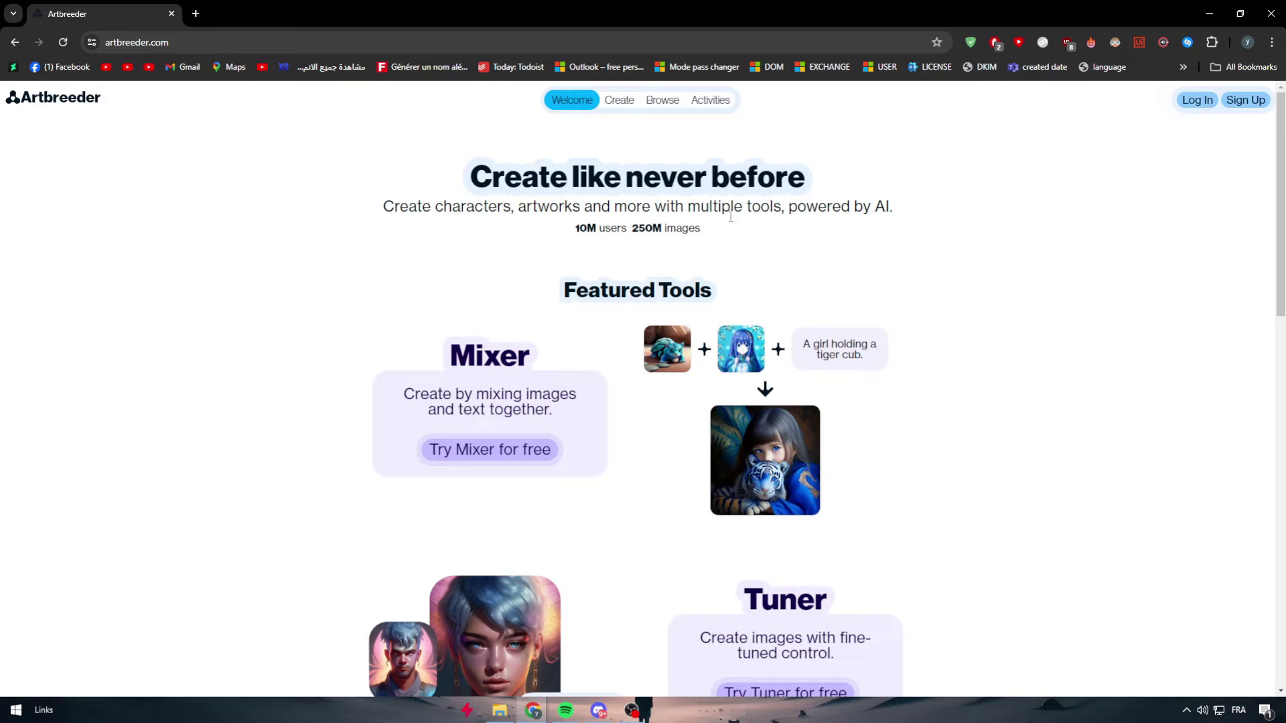
scroll(681, 330, "down", 1)
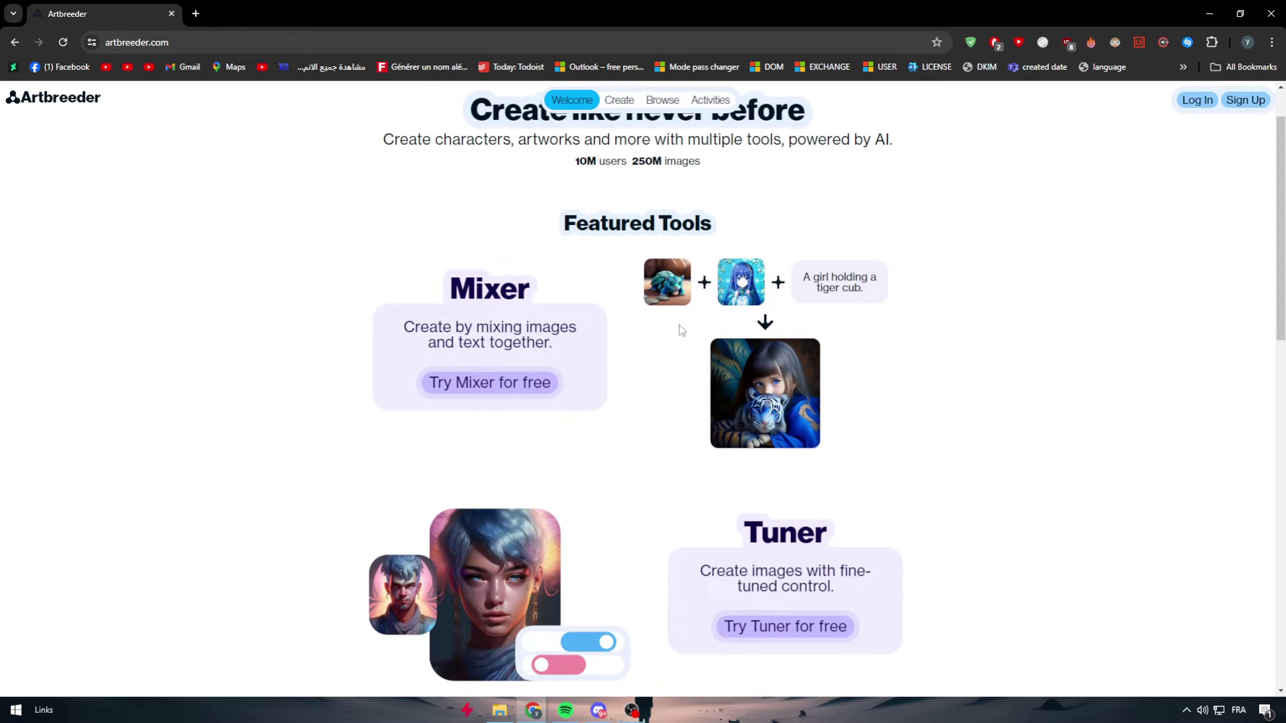
scroll(679, 324, "up", 1)
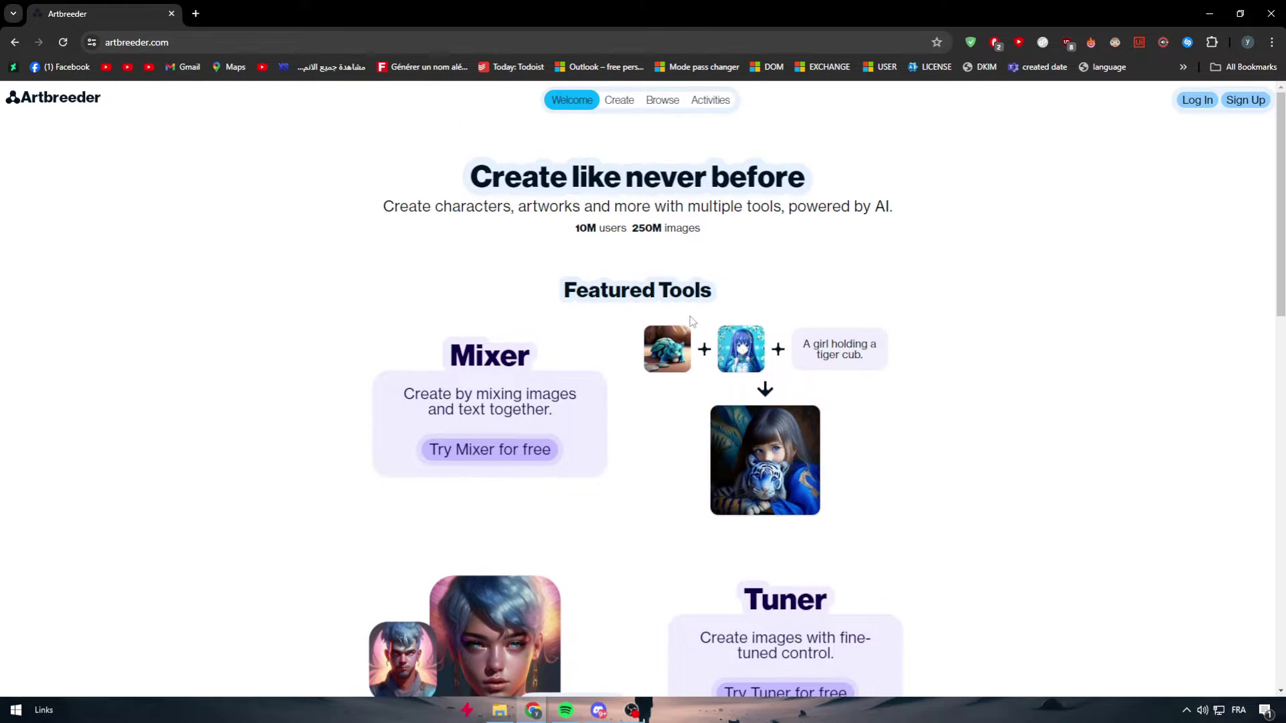
scroll(687, 348, "down", 3)
scroll(700, 323, "up", 3)
scroll(455, 303, "down", 1)
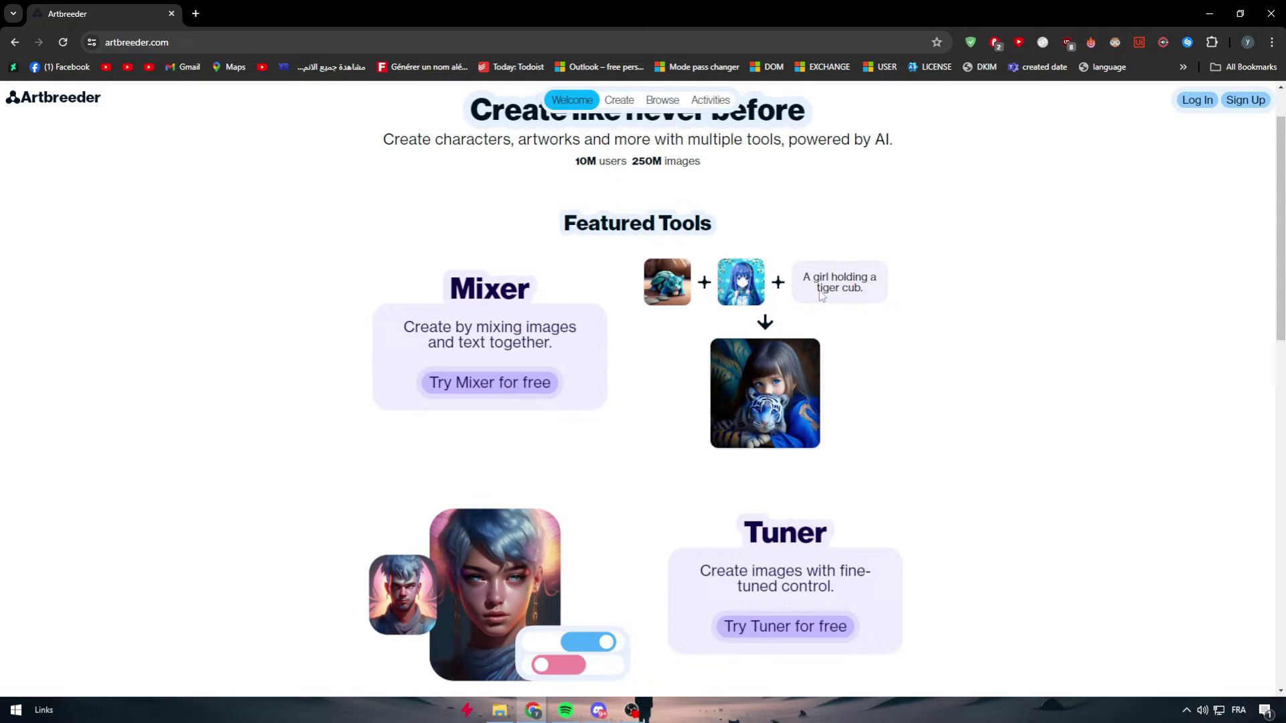
scroll(570, 235, "down", 1)
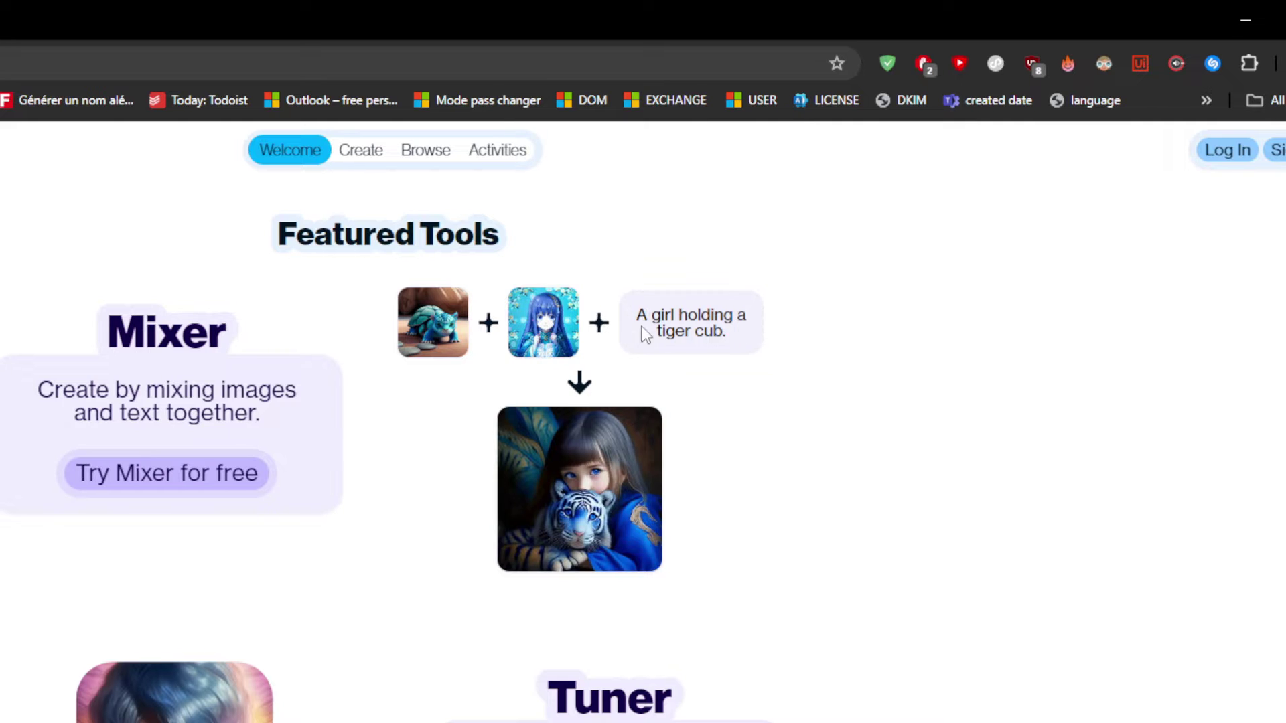
scroll(636, 342, "down", 1)
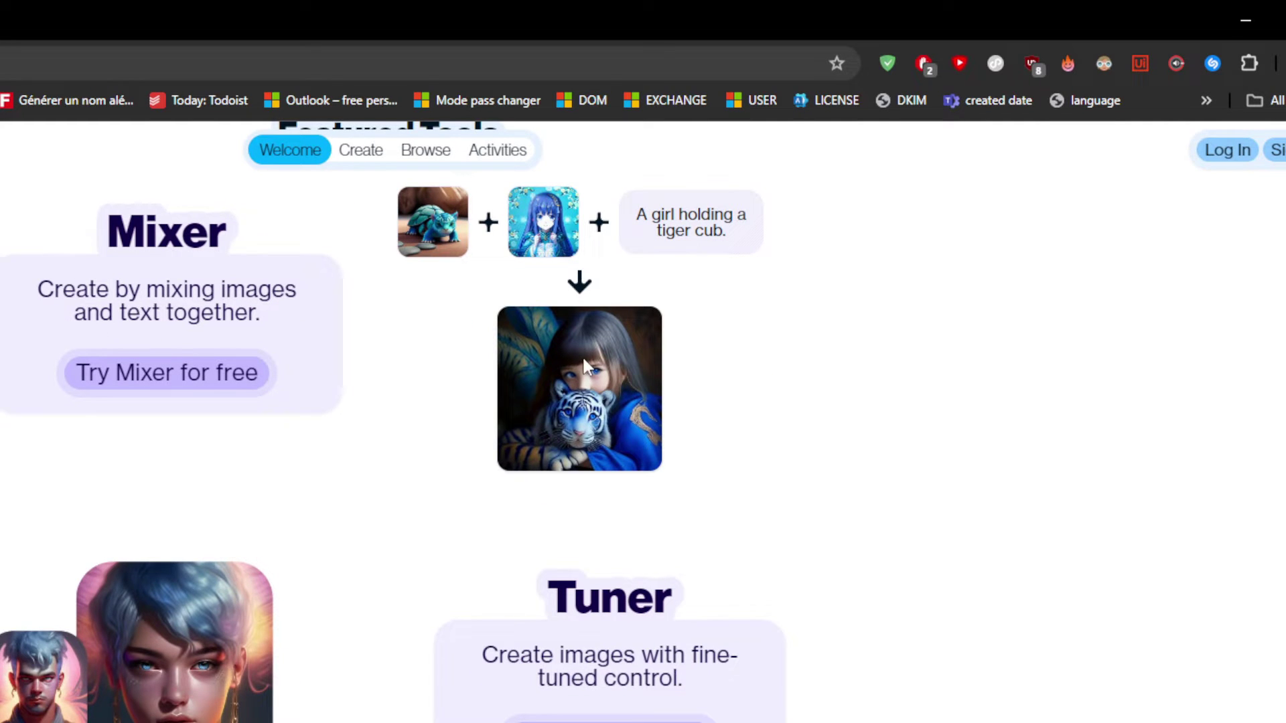
scroll(569, 382, "down", 3)
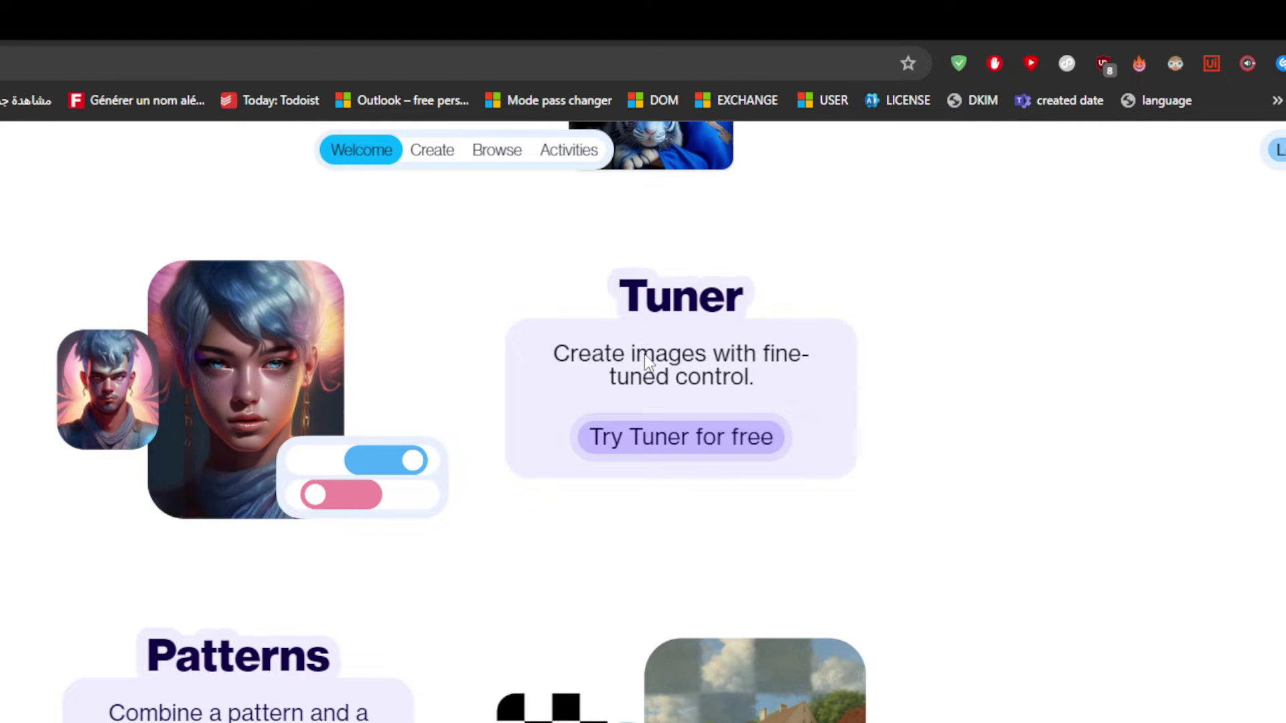
scroll(645, 355, "down", 4)
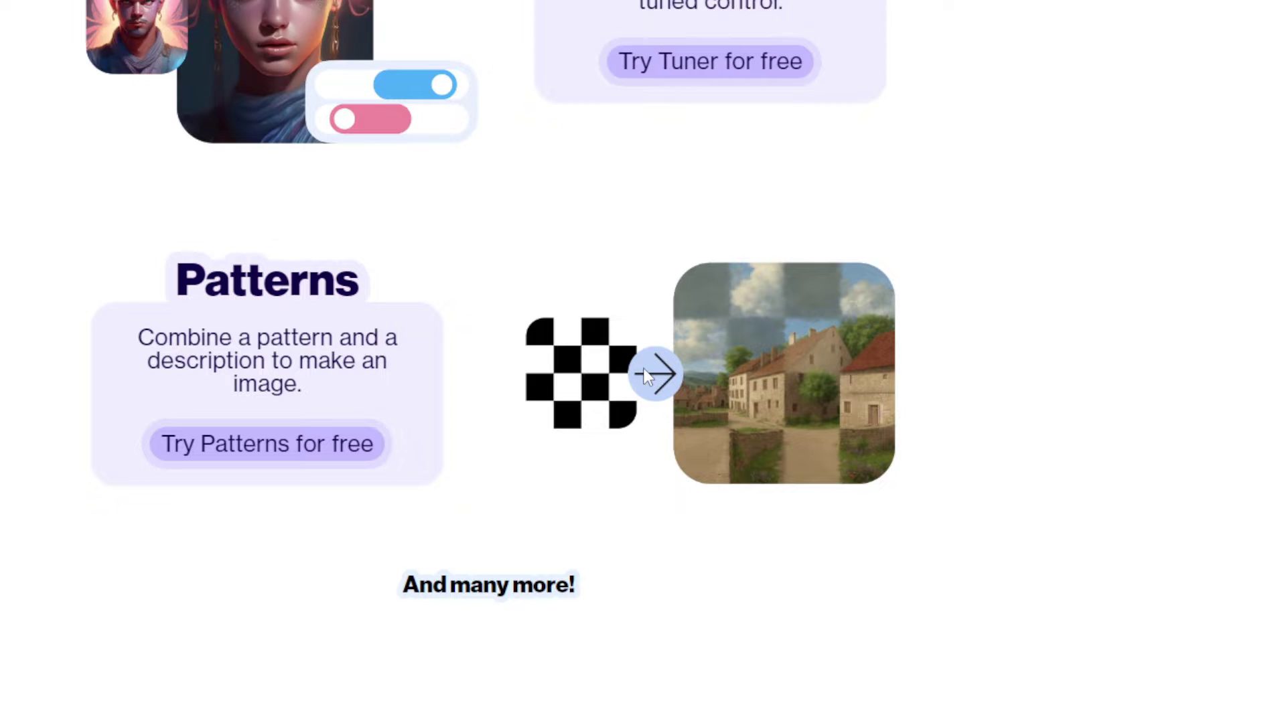
scroll(646, 376, "down", 1)
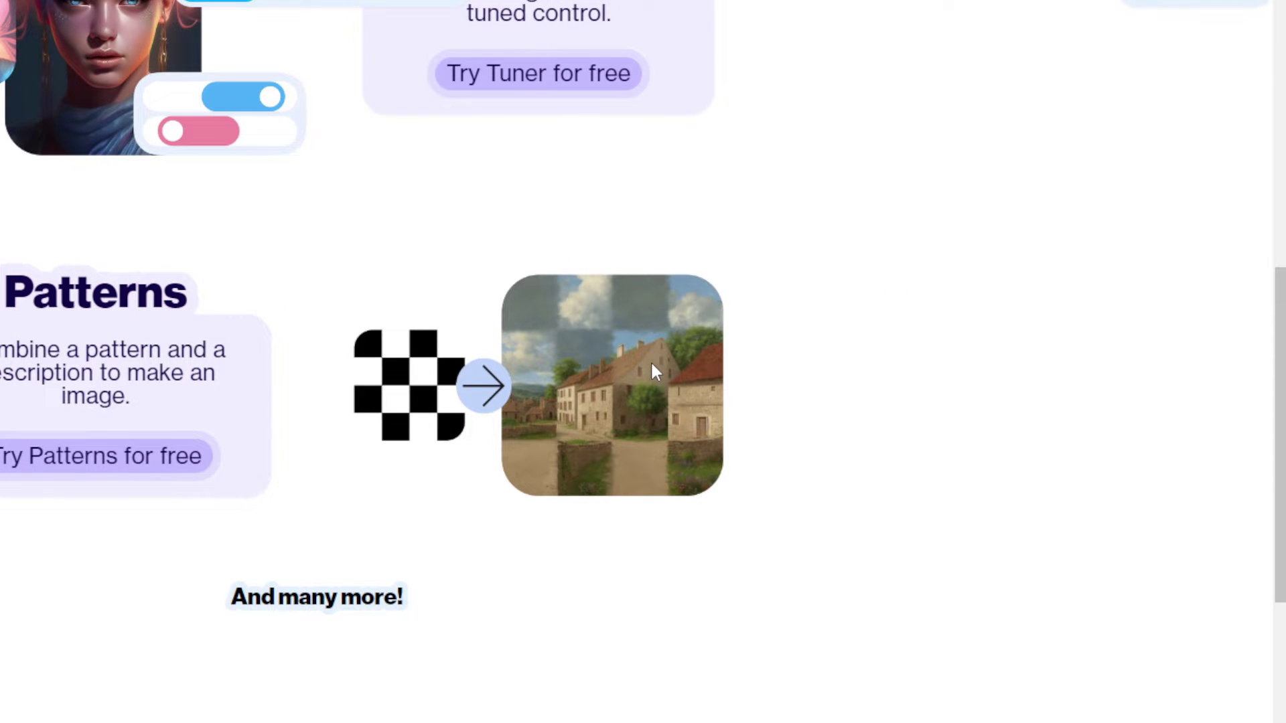
scroll(651, 367, "down", 5)
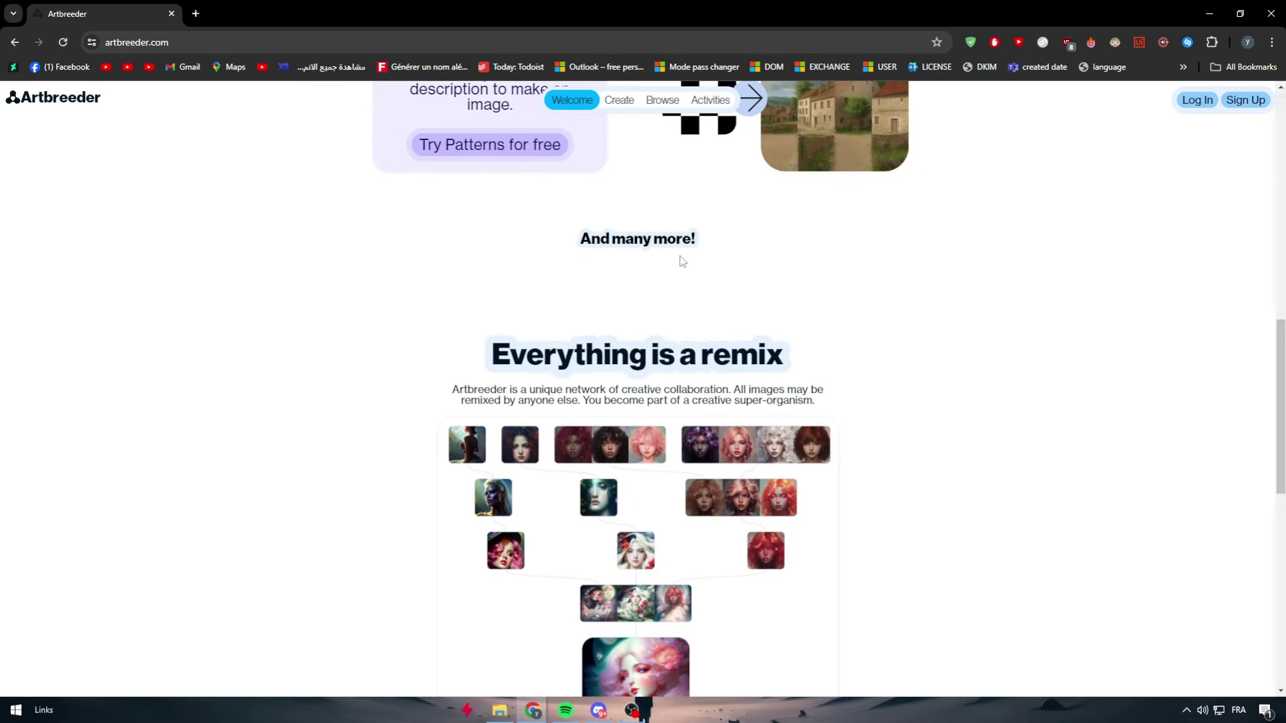
scroll(522, 295, "down", 1)
scroll(529, 301, "down", 3)
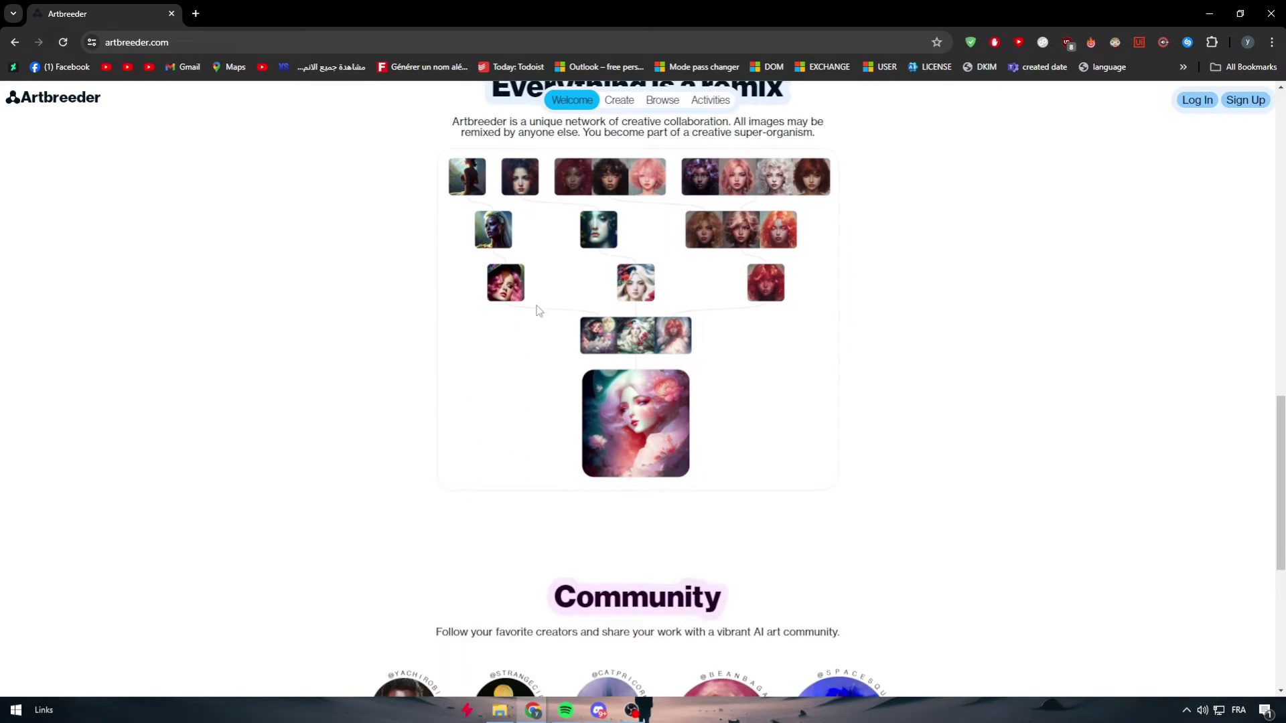
scroll(594, 319, "up", 1)
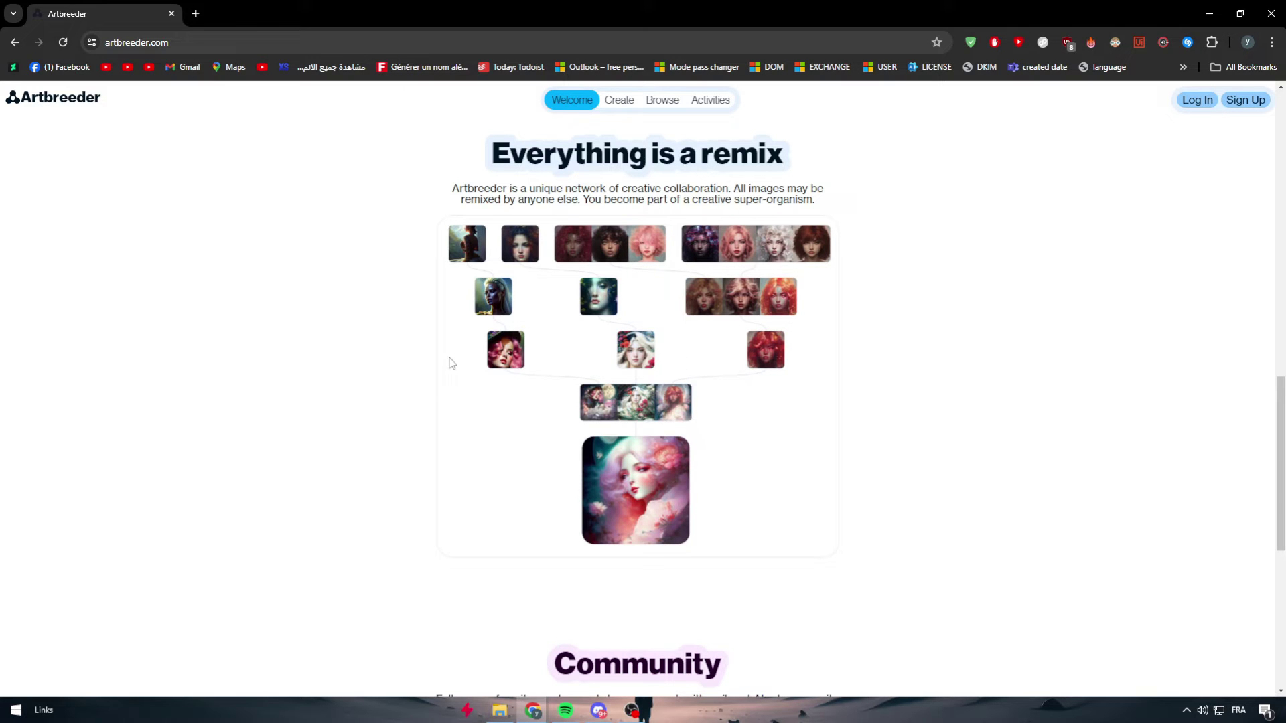
scroll(564, 373, "down", 8)
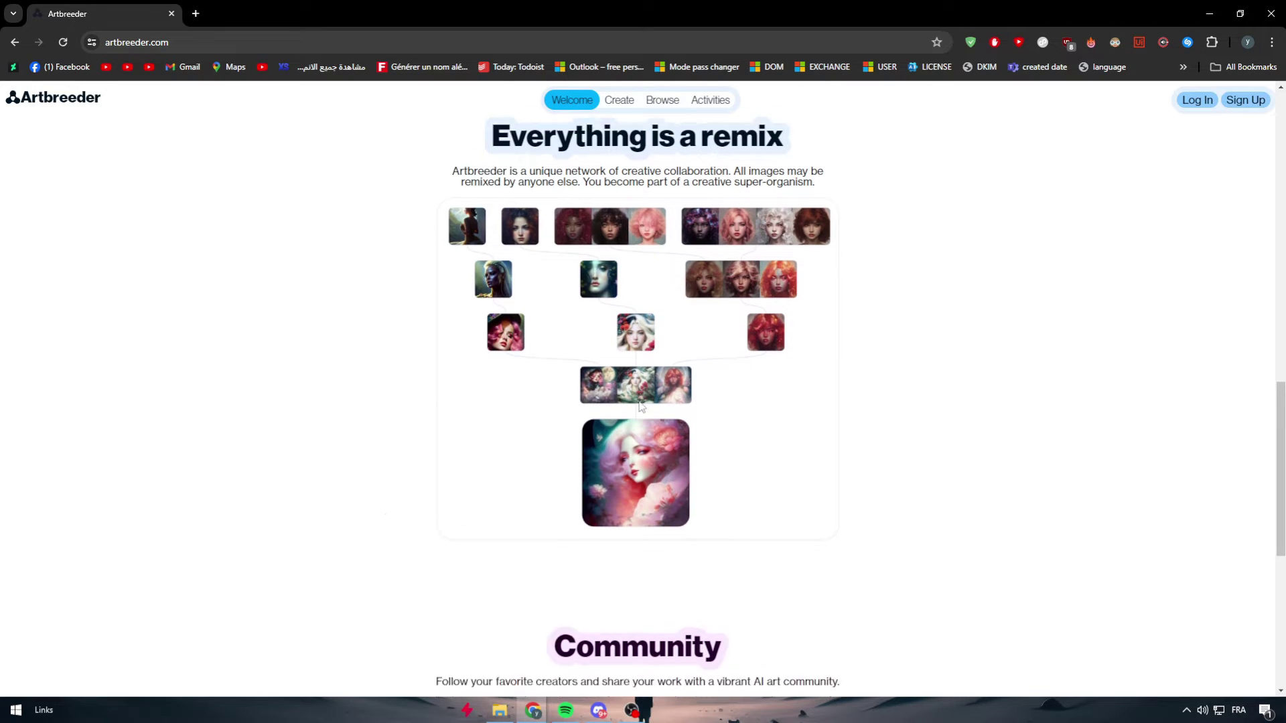
scroll(1067, 572, "up", 2)
scroll(1068, 572, "up", 10)
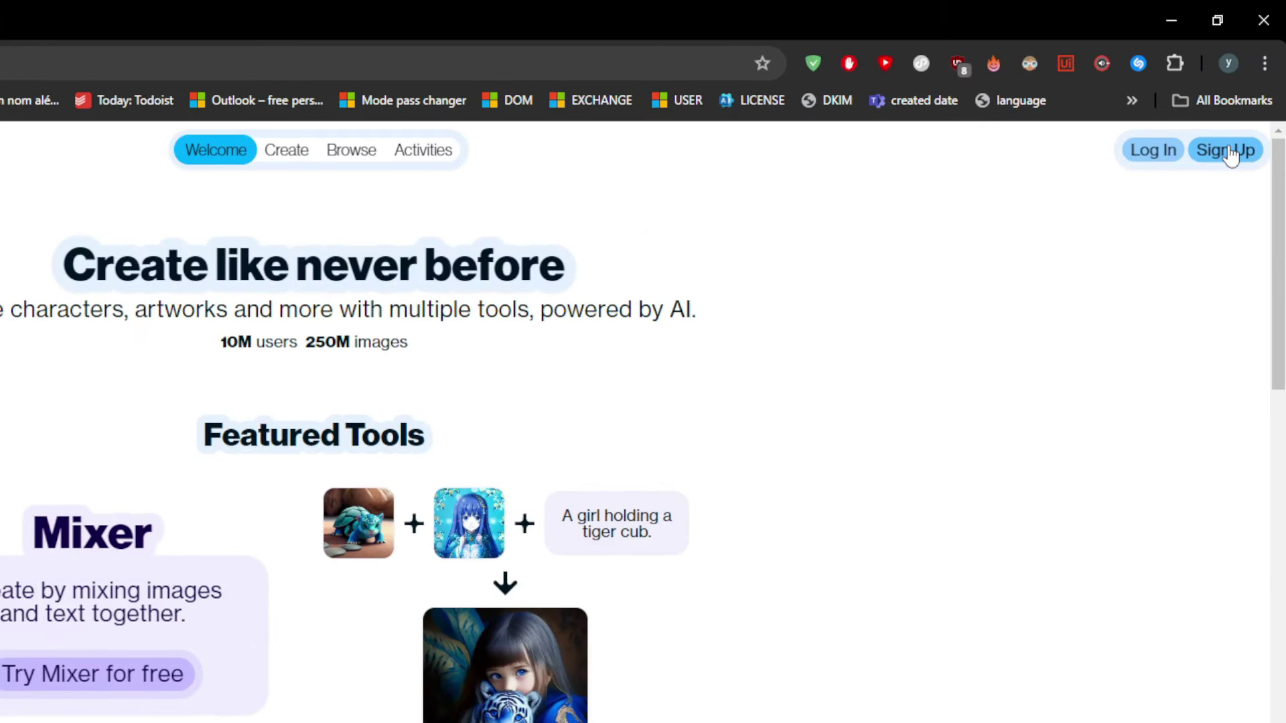
Sign up for Artbreeder with a Google account and confirm the sign-in.
left_click(1244, 100)
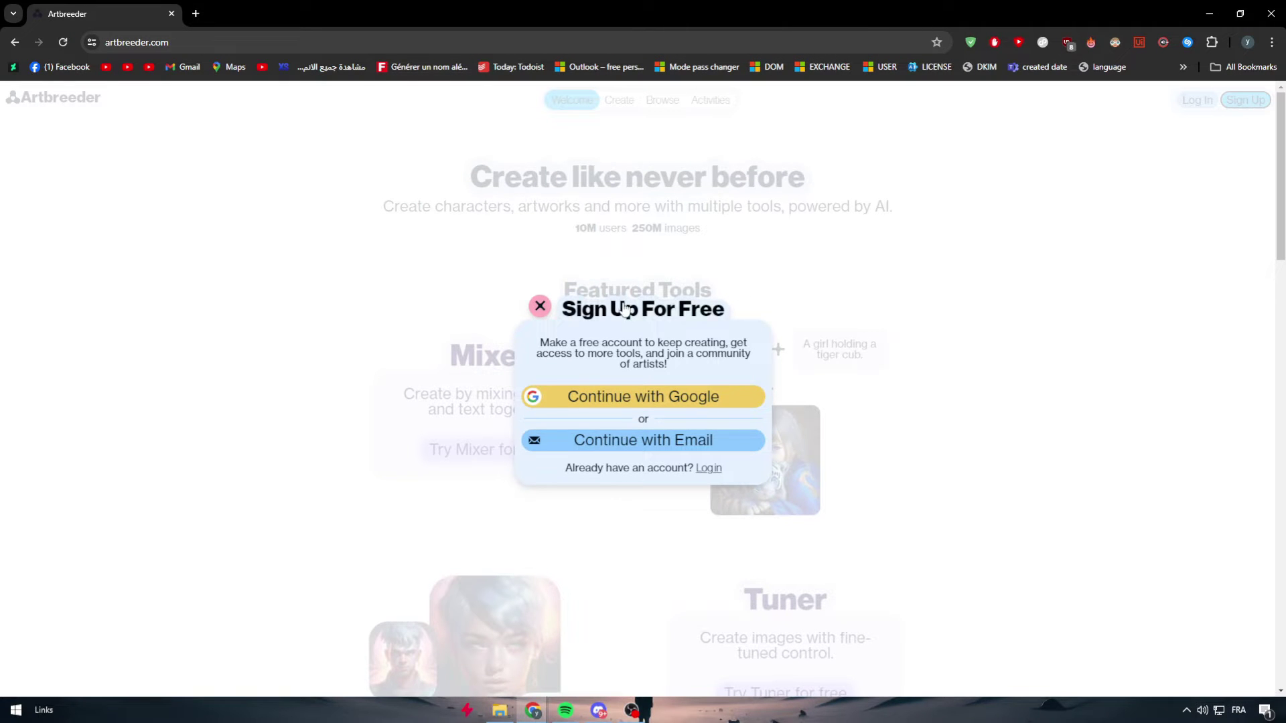
left_click(554, 402)
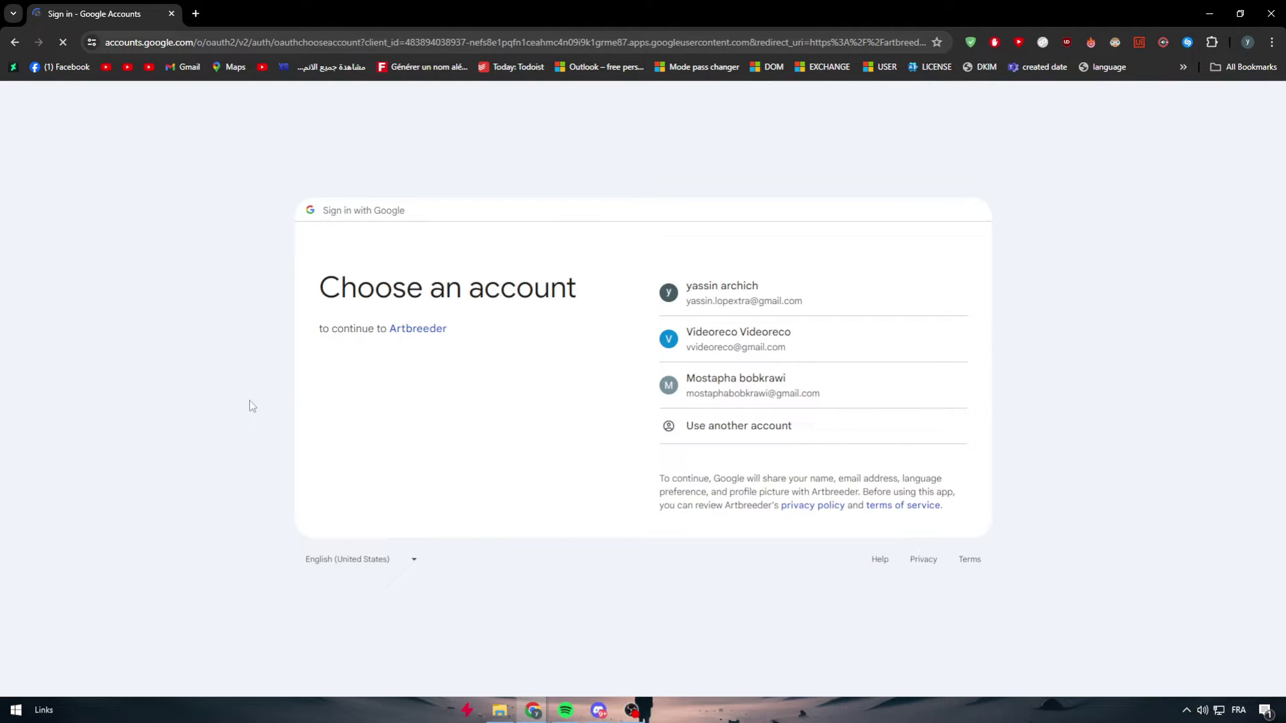
left_click(728, 309)
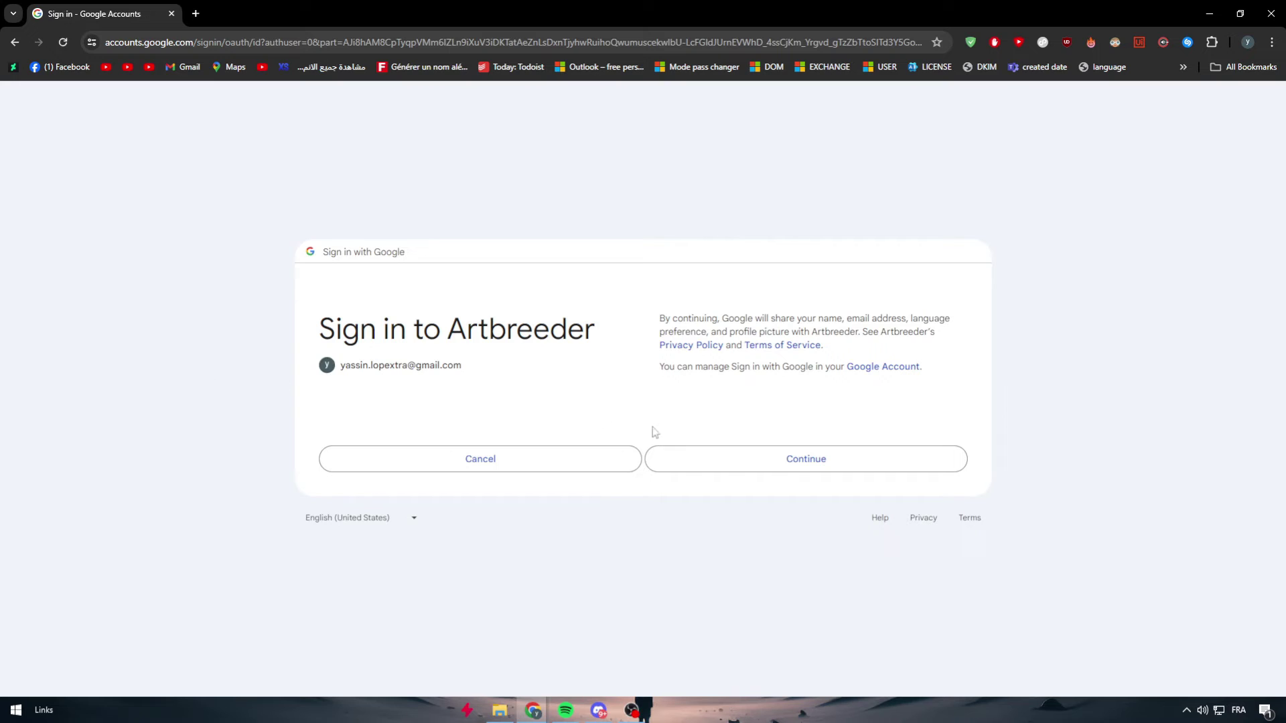
left_click(772, 469)
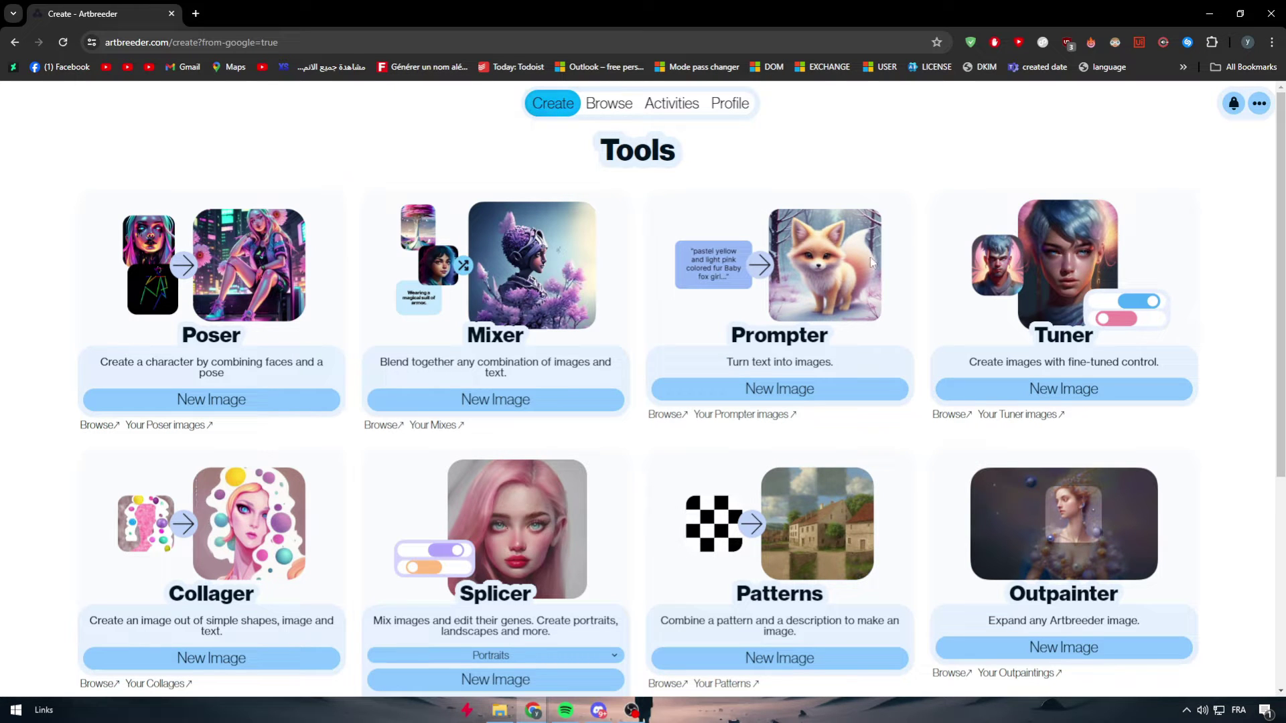
Browse the Tools page and start a new Prompter image.
scroll(491, 434, "down", 5)
scroll(431, 436, "up", 5)
scroll(431, 364, "down", 1)
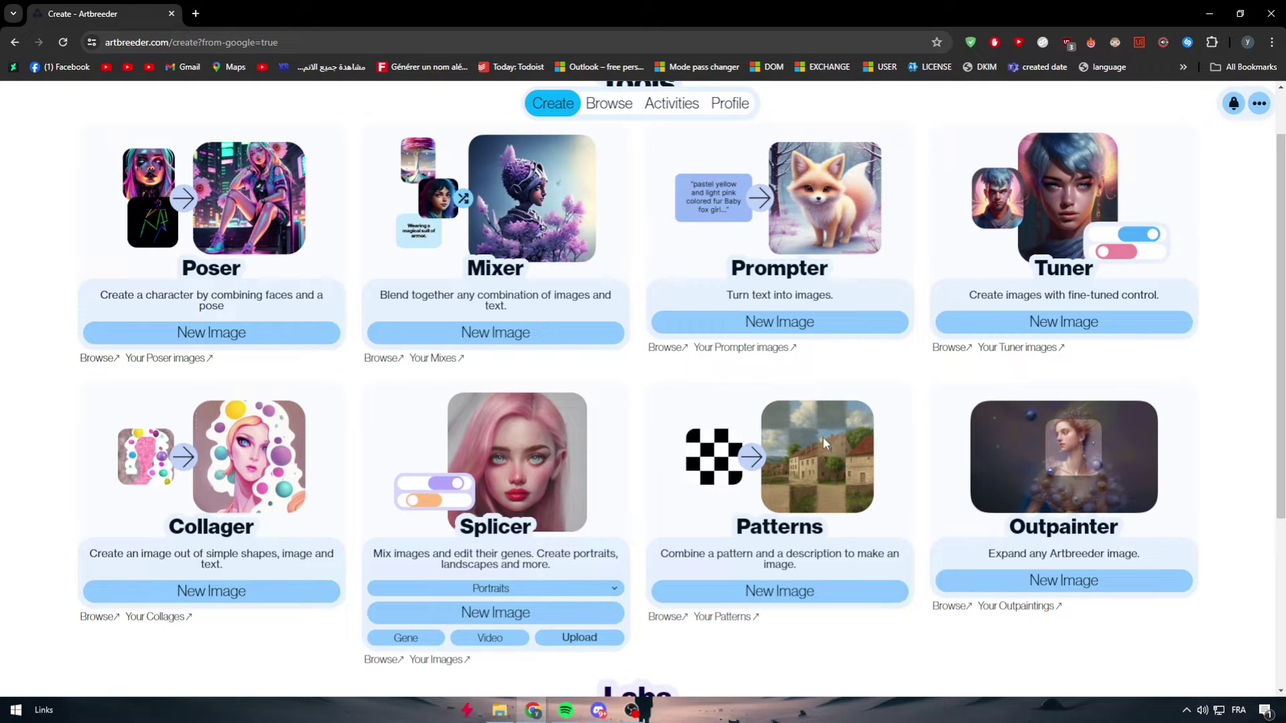
scroll(637, 437, "up", 1)
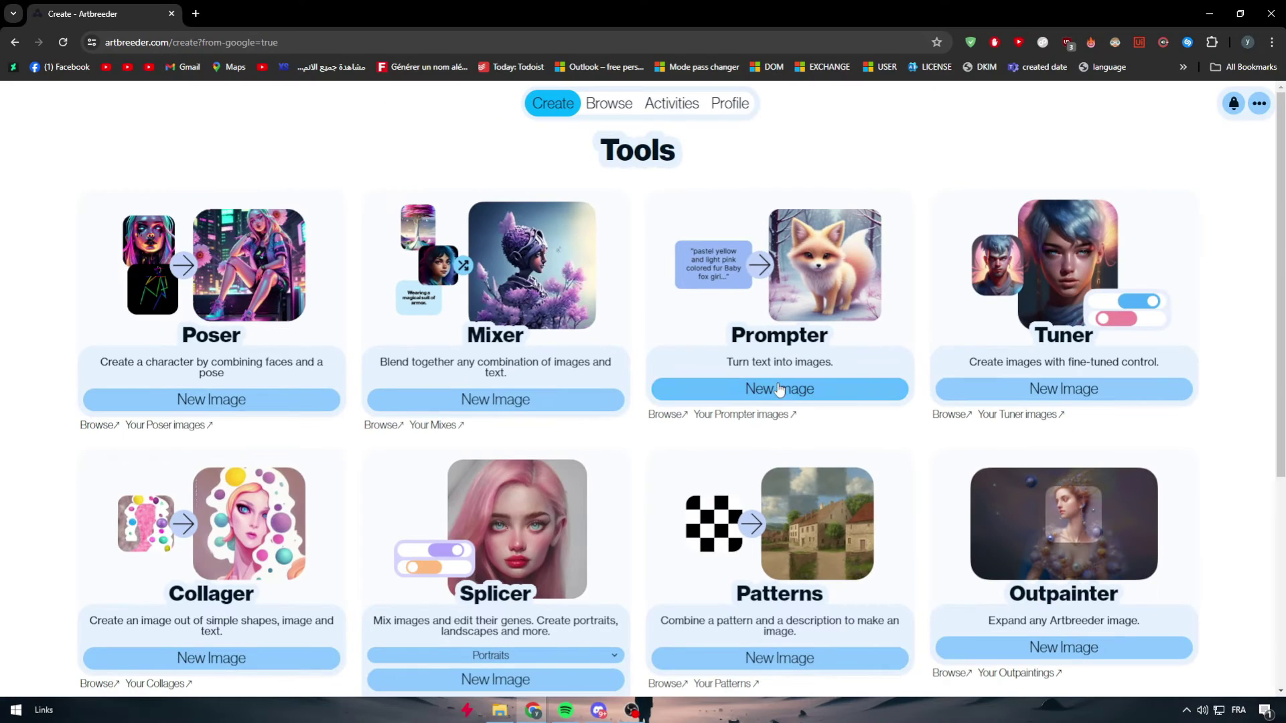
left_click(779, 390)
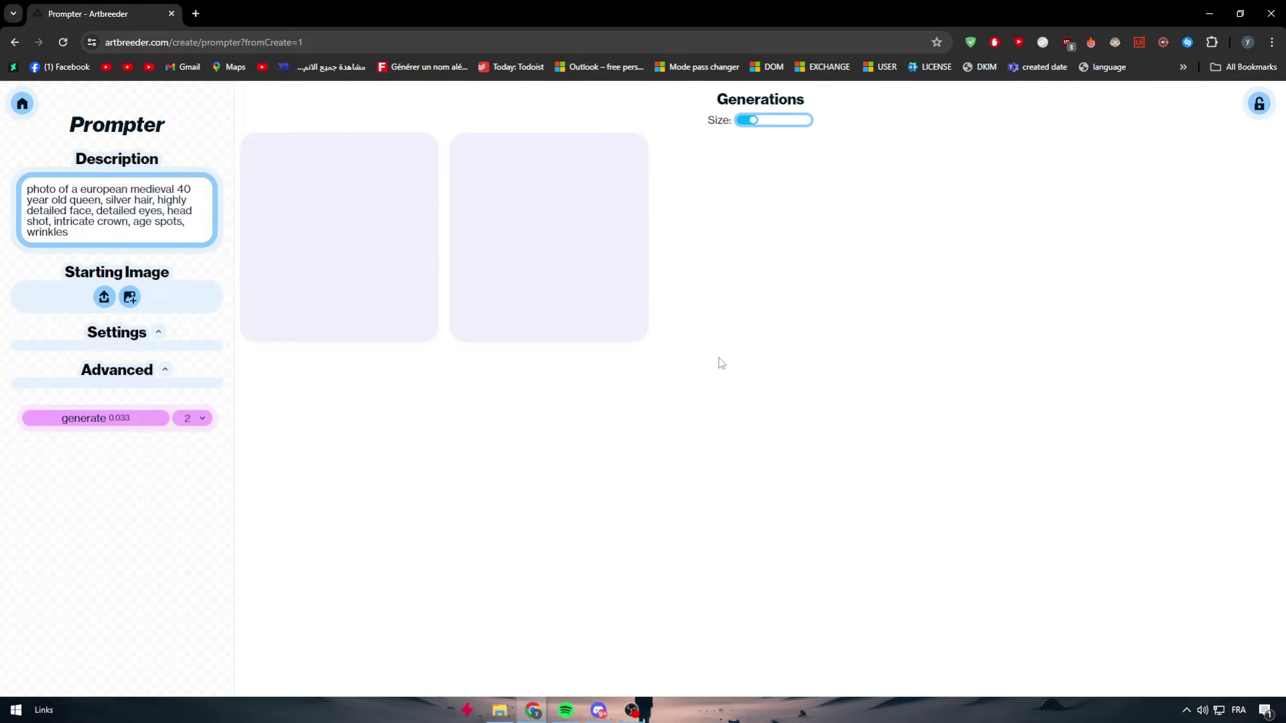
Replace the sample description with 'a lonely sad white cat with blue yellow eyes walking on the roof of a midevil house at night'.
triple_click(94, 190)
key("BackSpace")
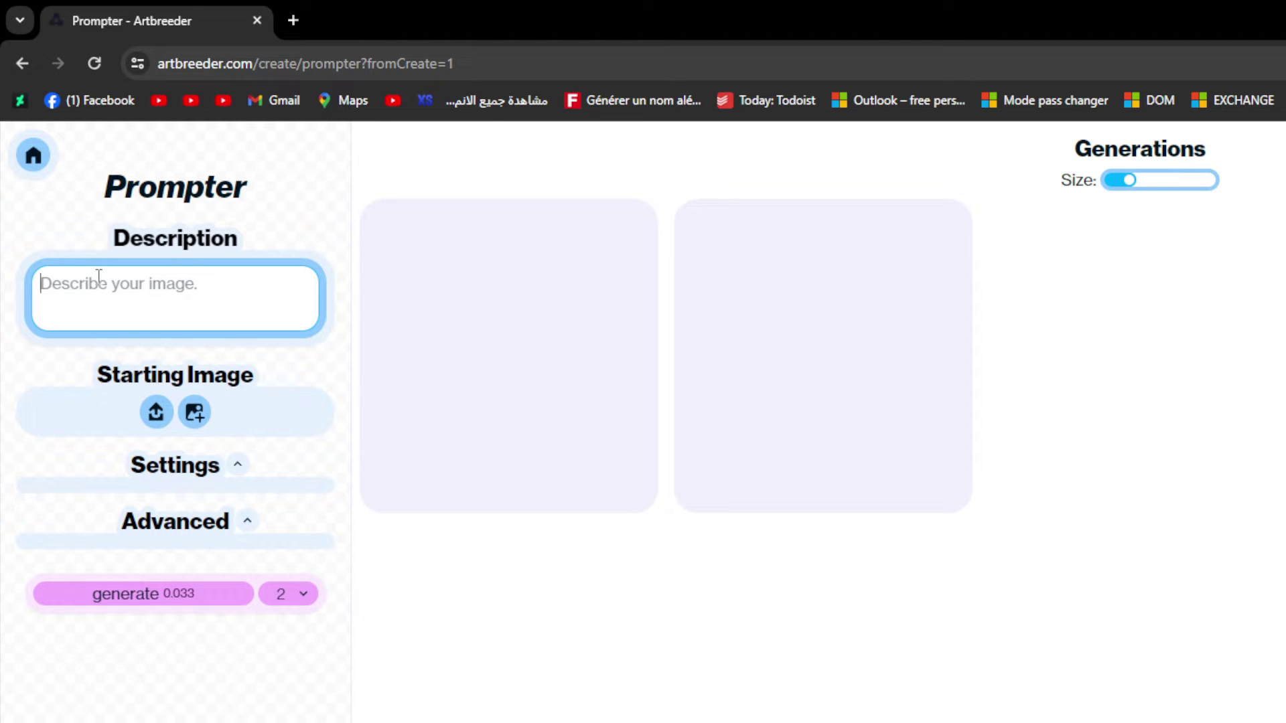
type("a")
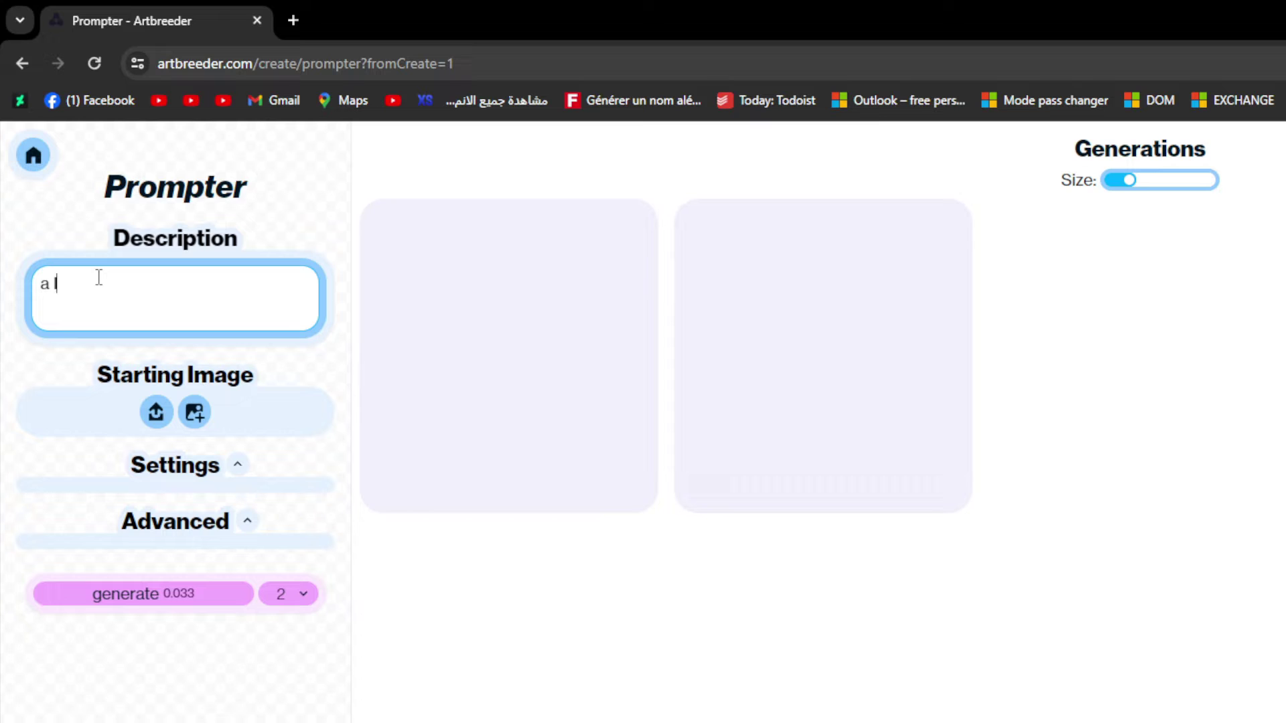
type(" lonely sad c")
key("BackSpace")
type("white cat with ")
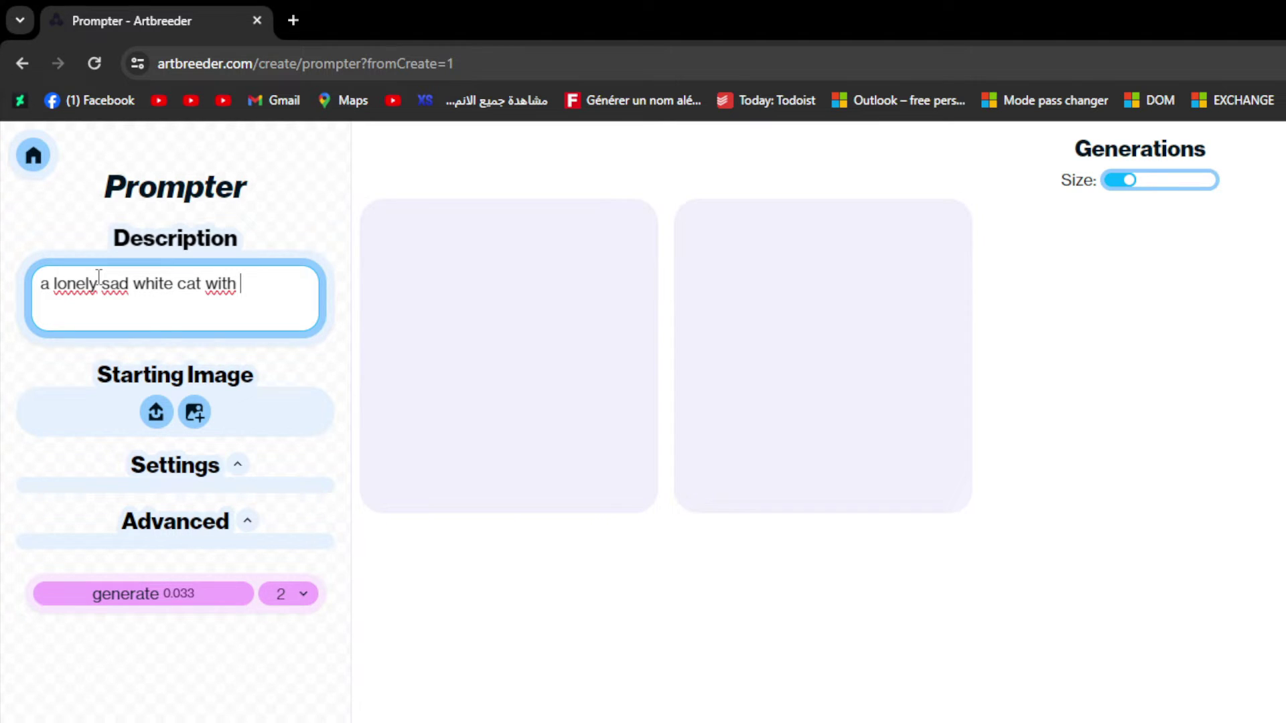
type("blue yellow eyes walk")
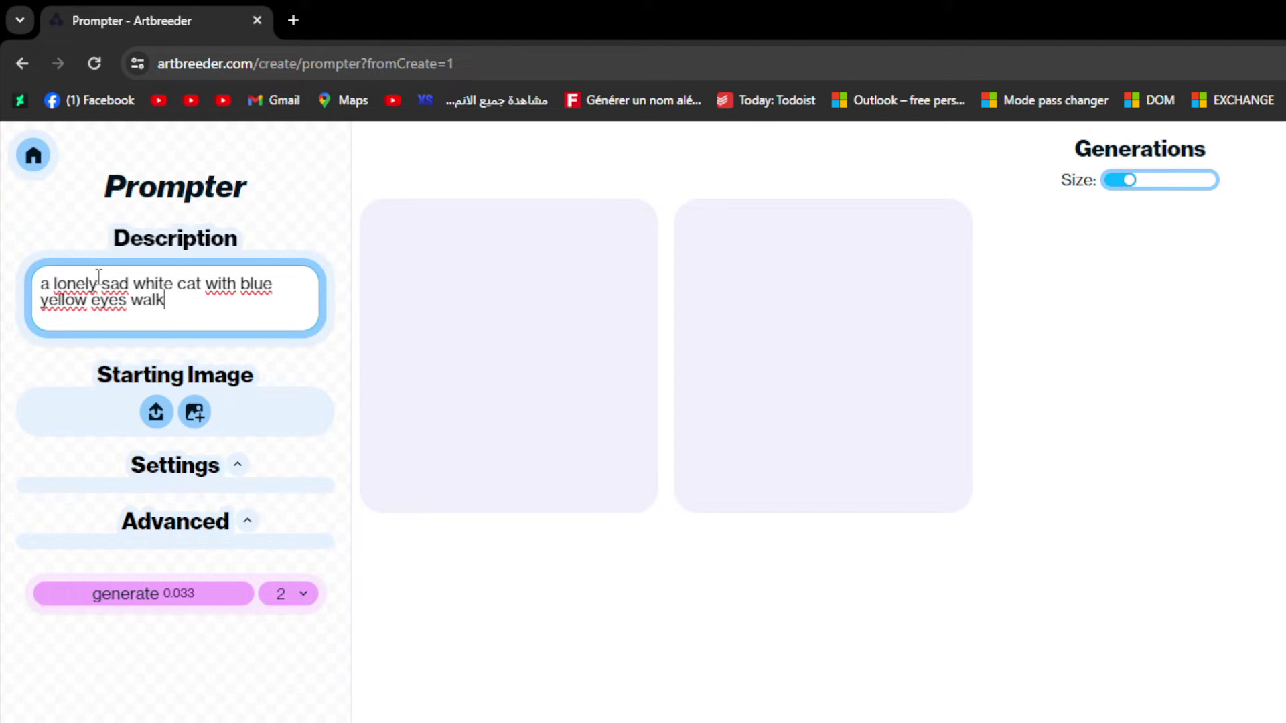
type("ing ingon the roof ")
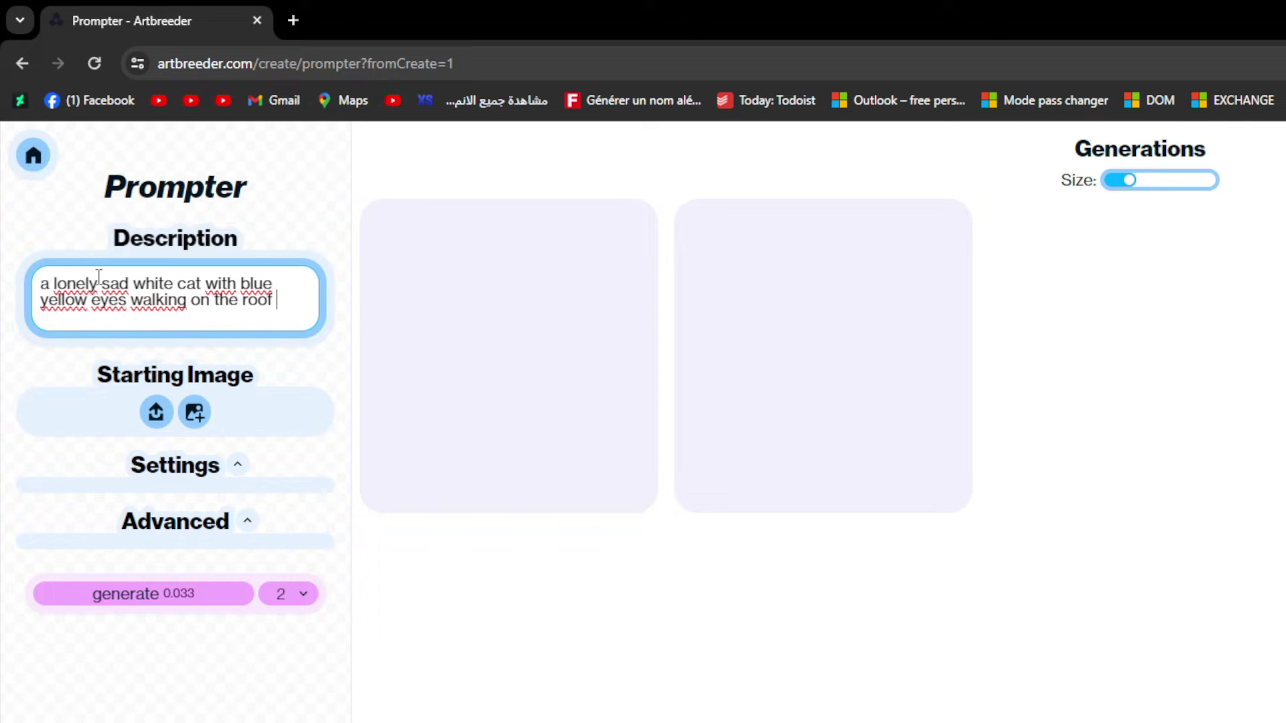
type("of a m")
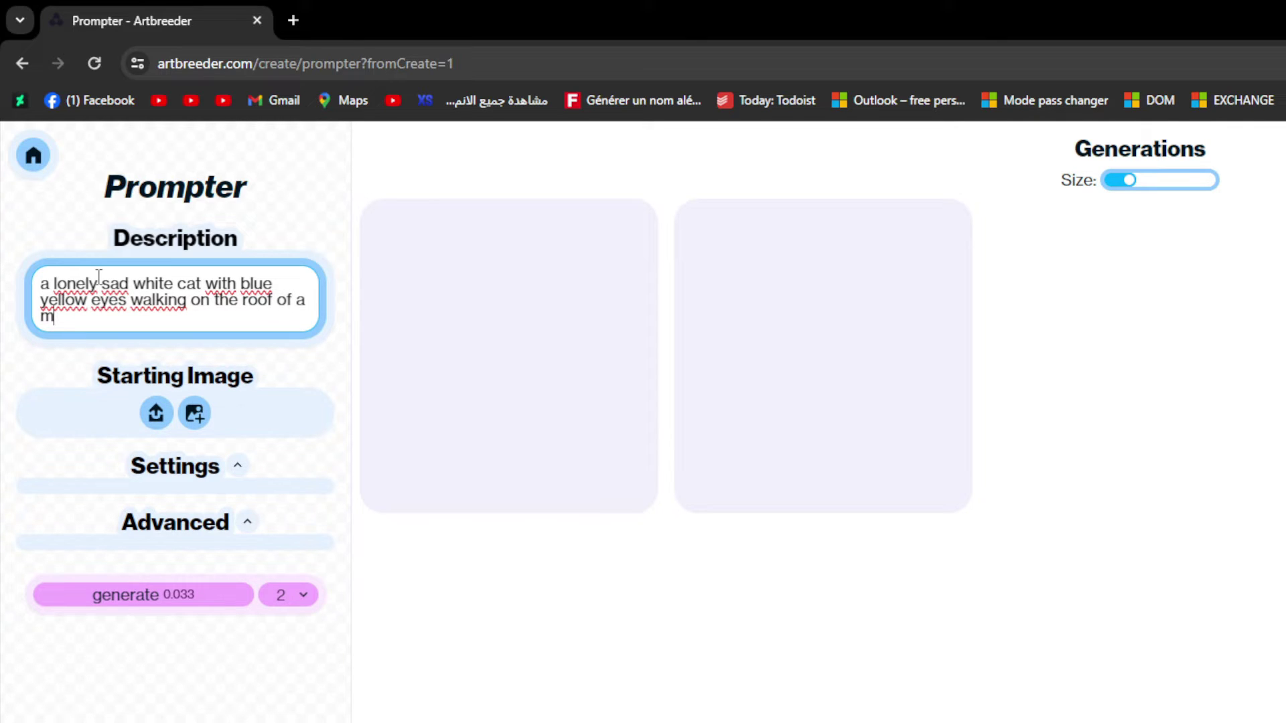
type("idevil house at night")
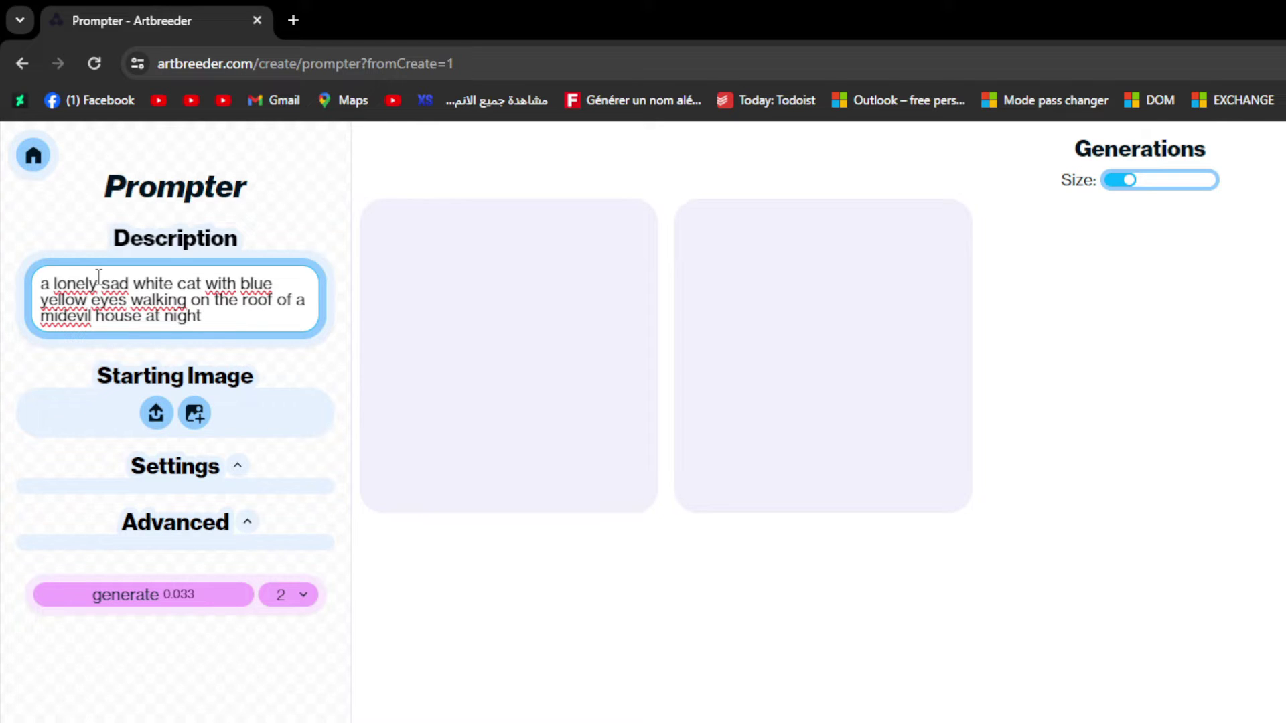
key("Return")
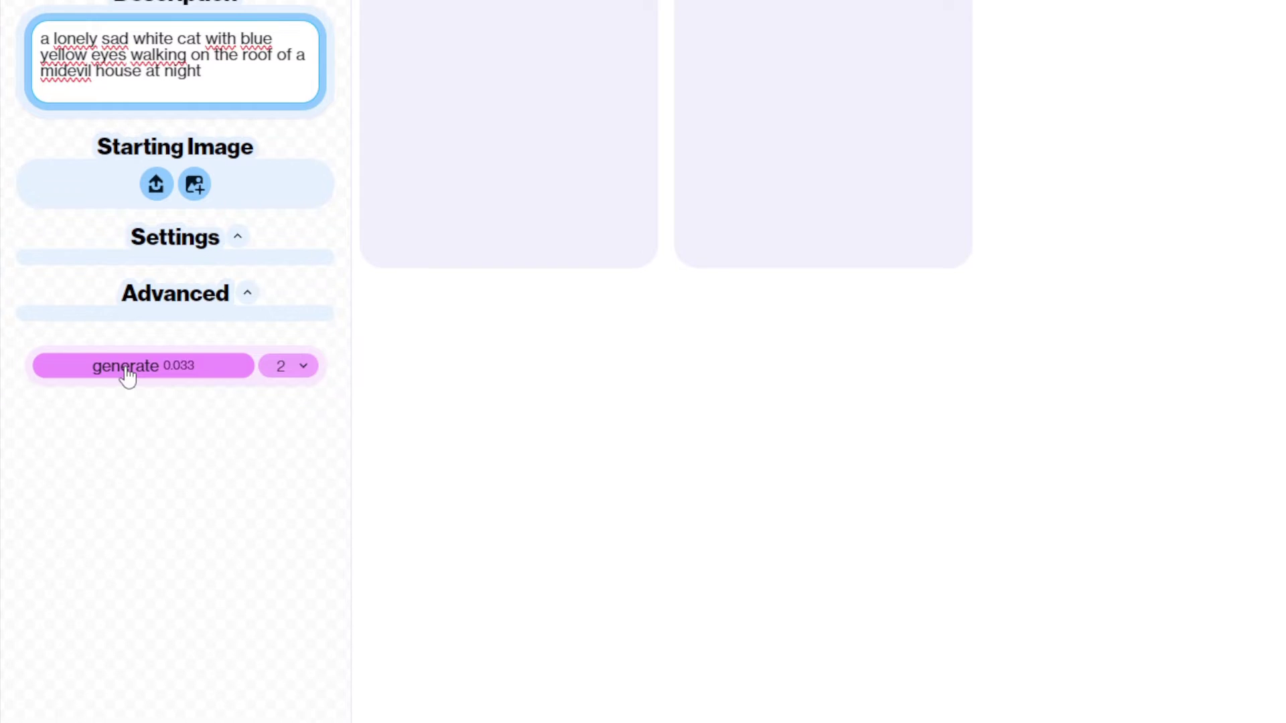
Generate images from the cat description and enlarge each of the two results.
left_click(126, 616)
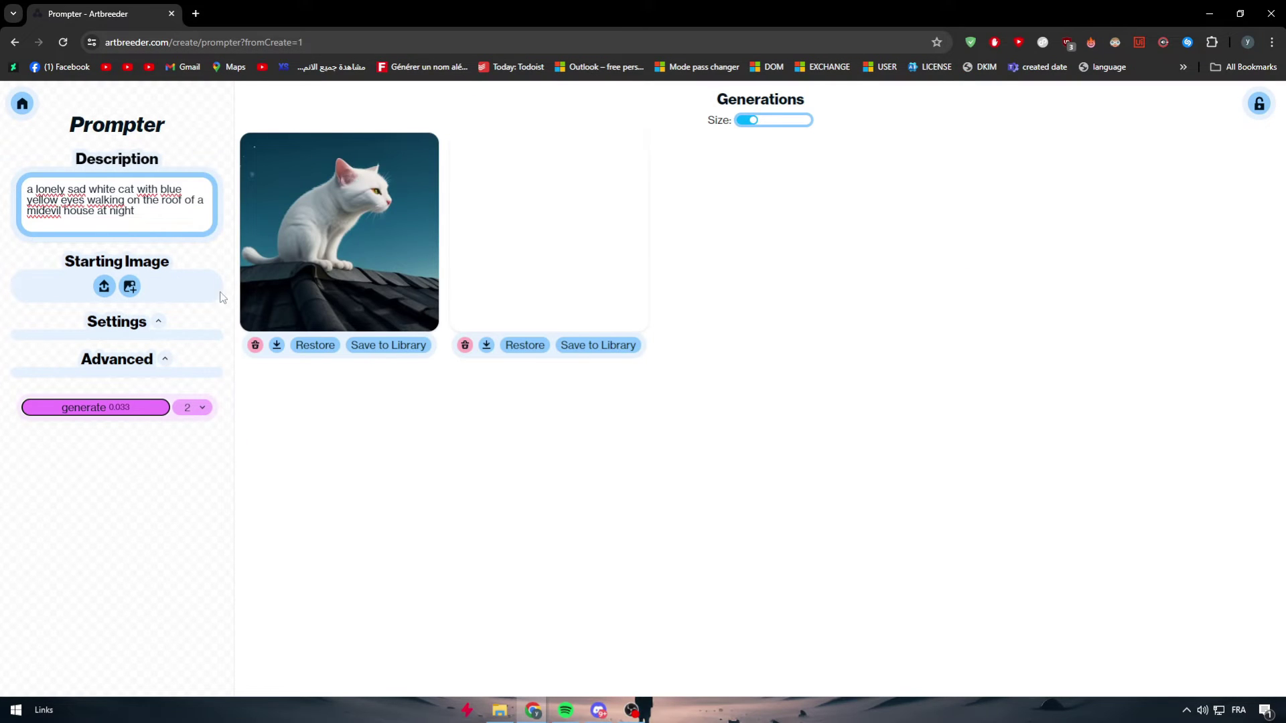
left_click(468, 260)
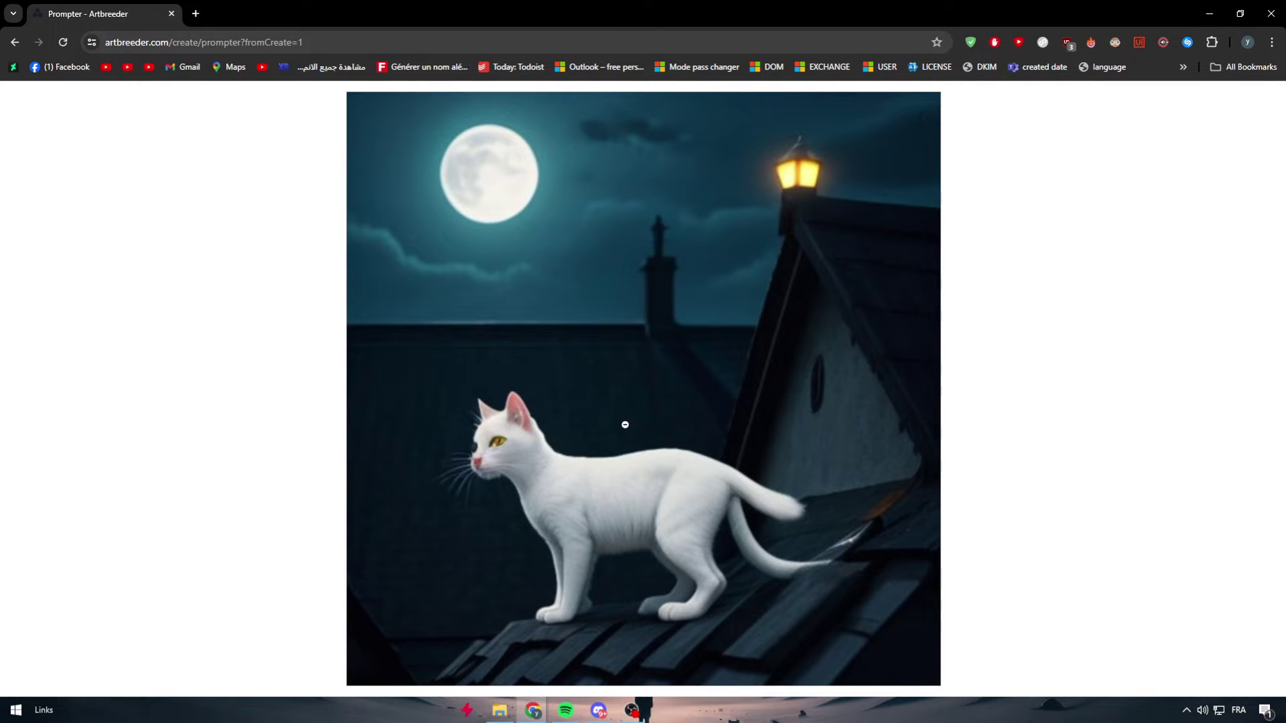
left_click(514, 436)
left_click(364, 239)
left_click(524, 259)
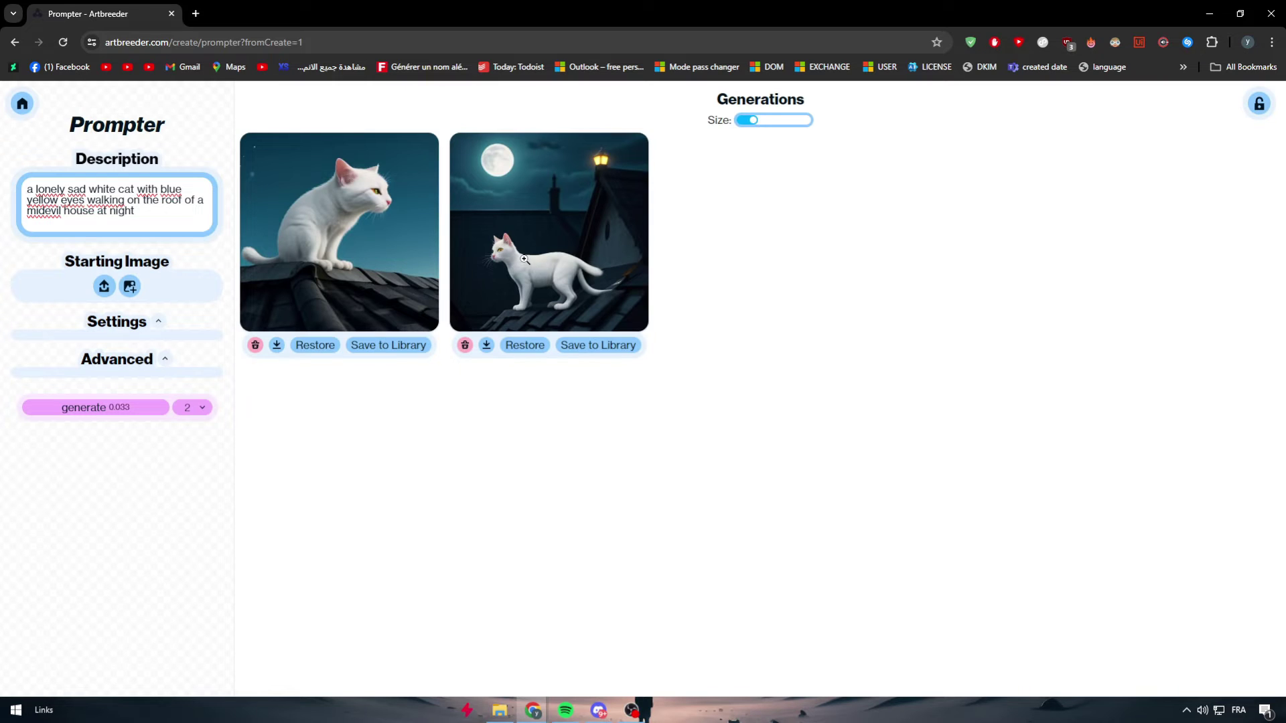
Set the image count to 5 and generate five more cat images.
left_click(202, 408)
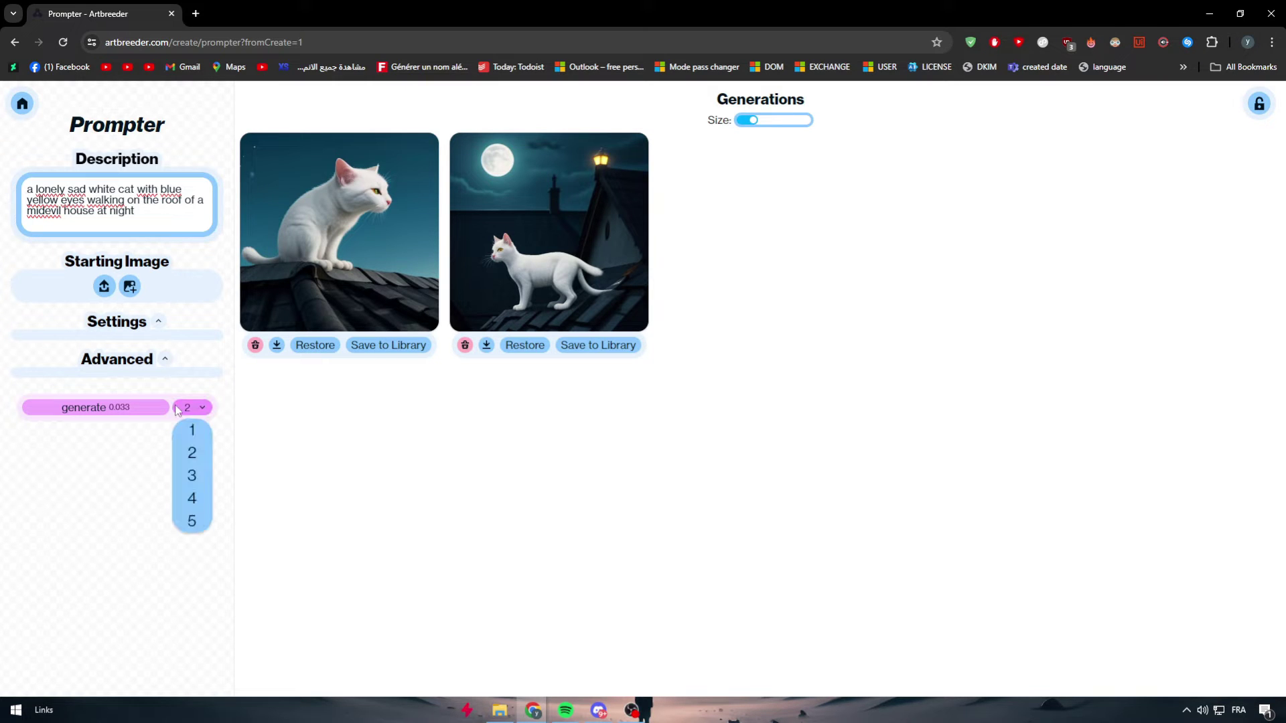
left_click(197, 523)
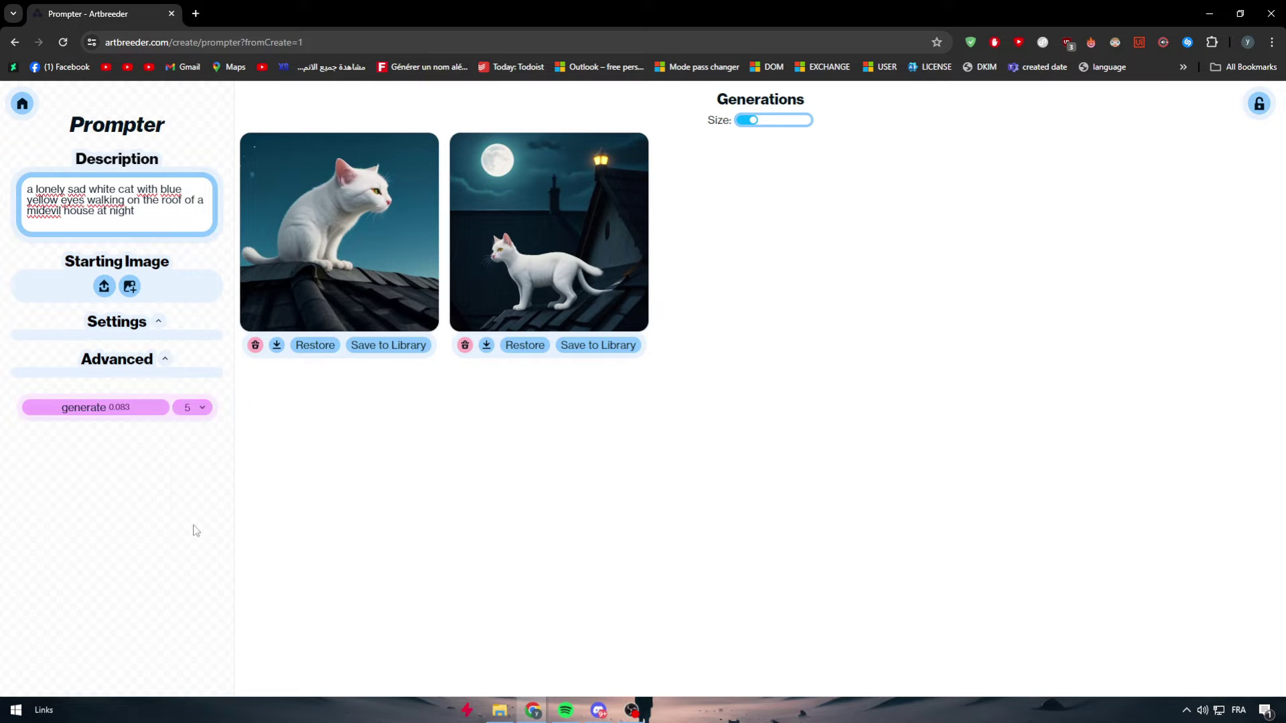
left_click(97, 407)
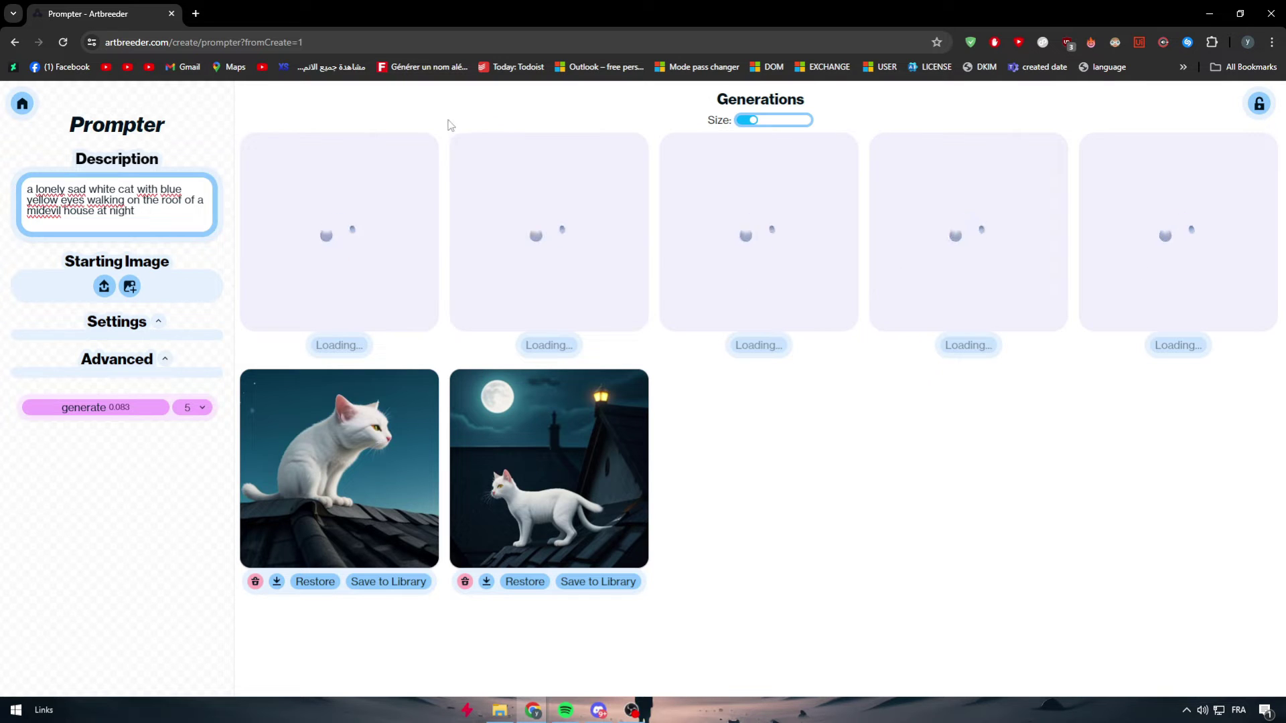
left_click(190, 408)
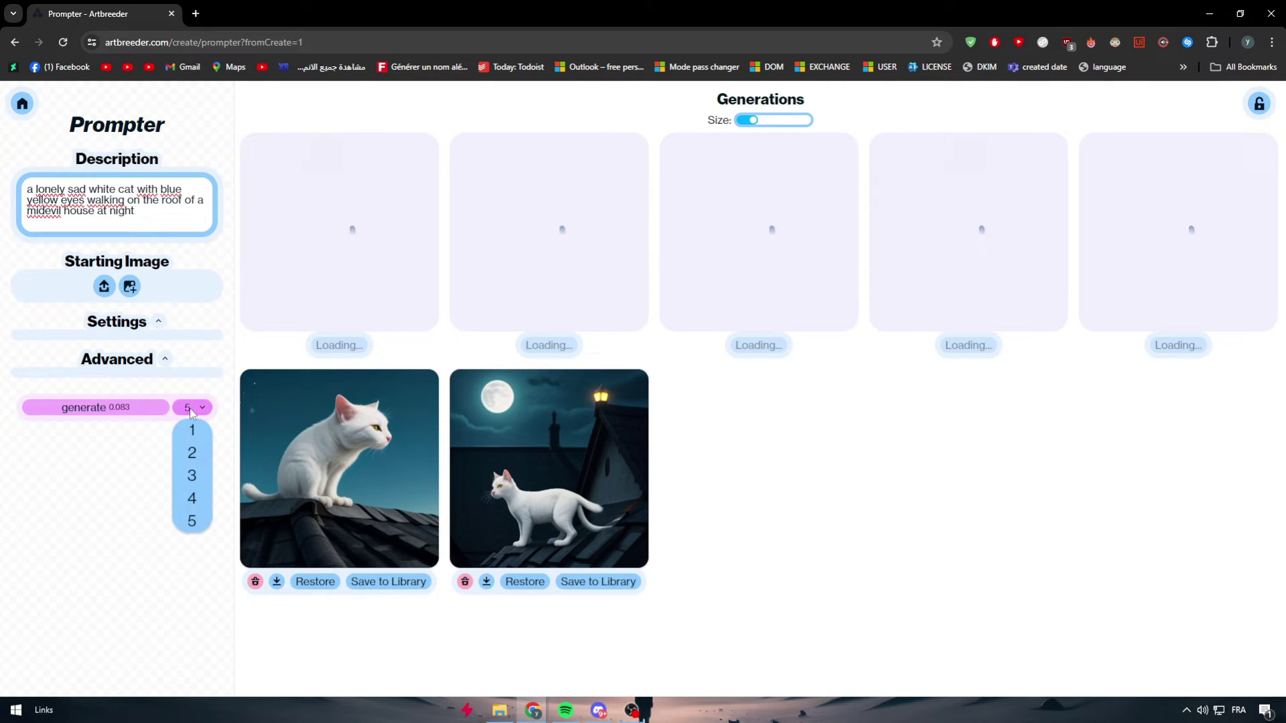
left_click(89, 436)
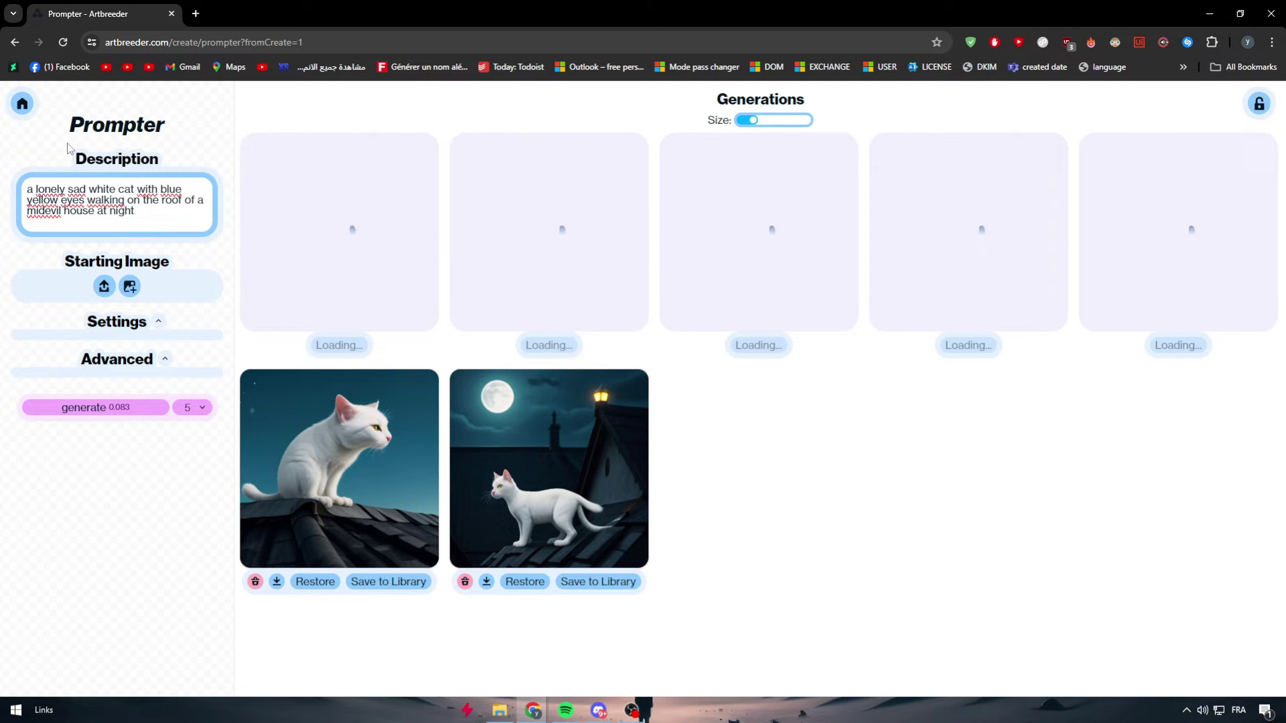
In a new tab, open Account settings and check the 2.97 credit balance.
left_click(24, 102)
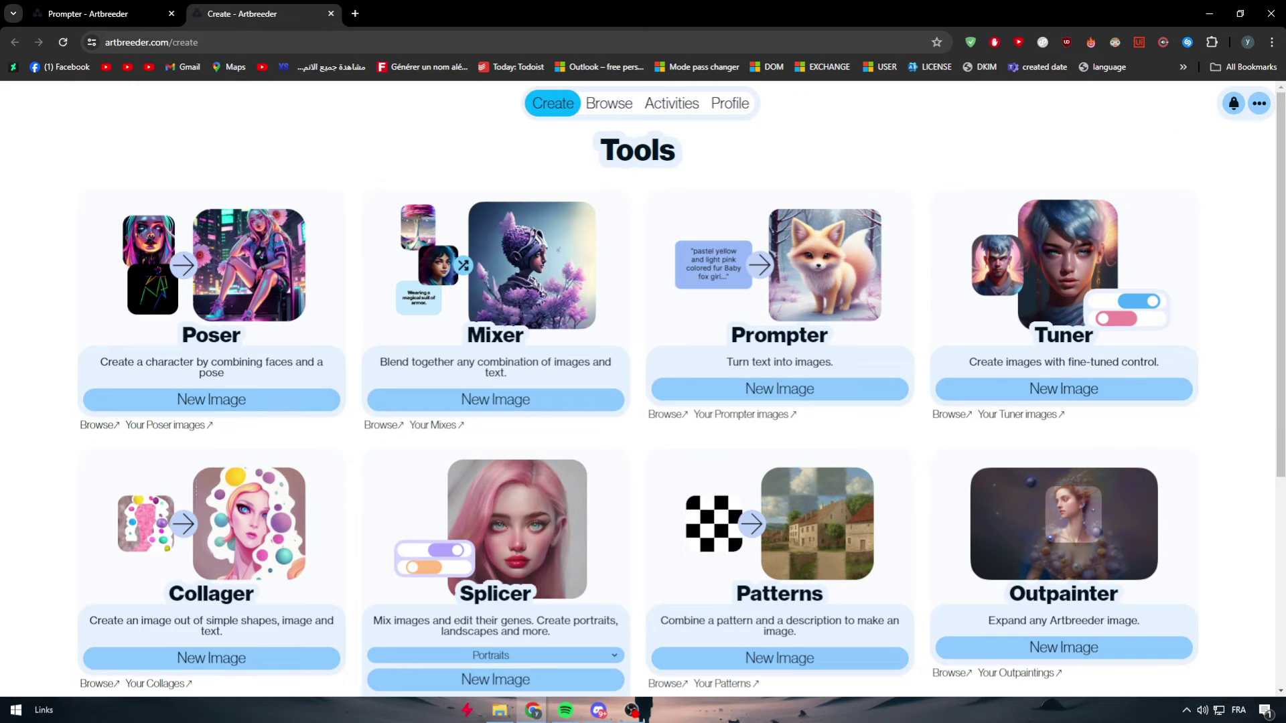
left_click(1260, 106)
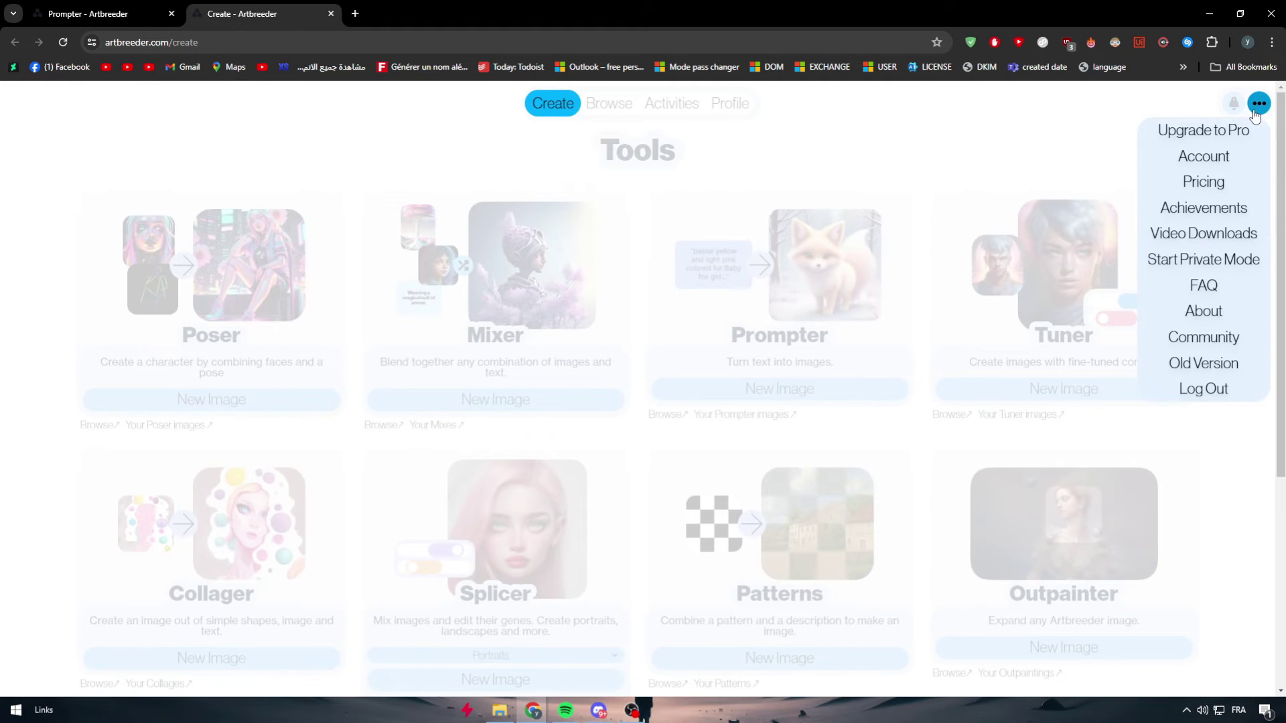
left_click(1204, 156)
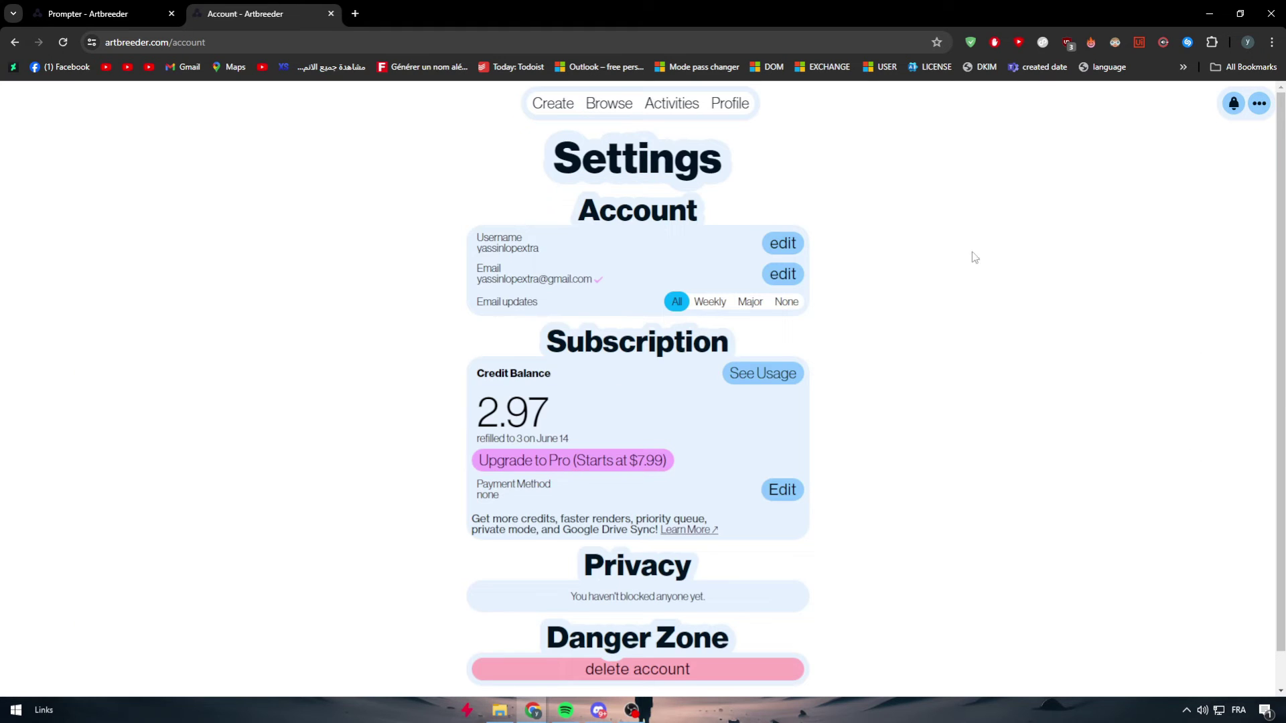
scroll(974, 257, "down", 1)
left_click_drag(452, 375, 595, 385)
left_click(579, 378)
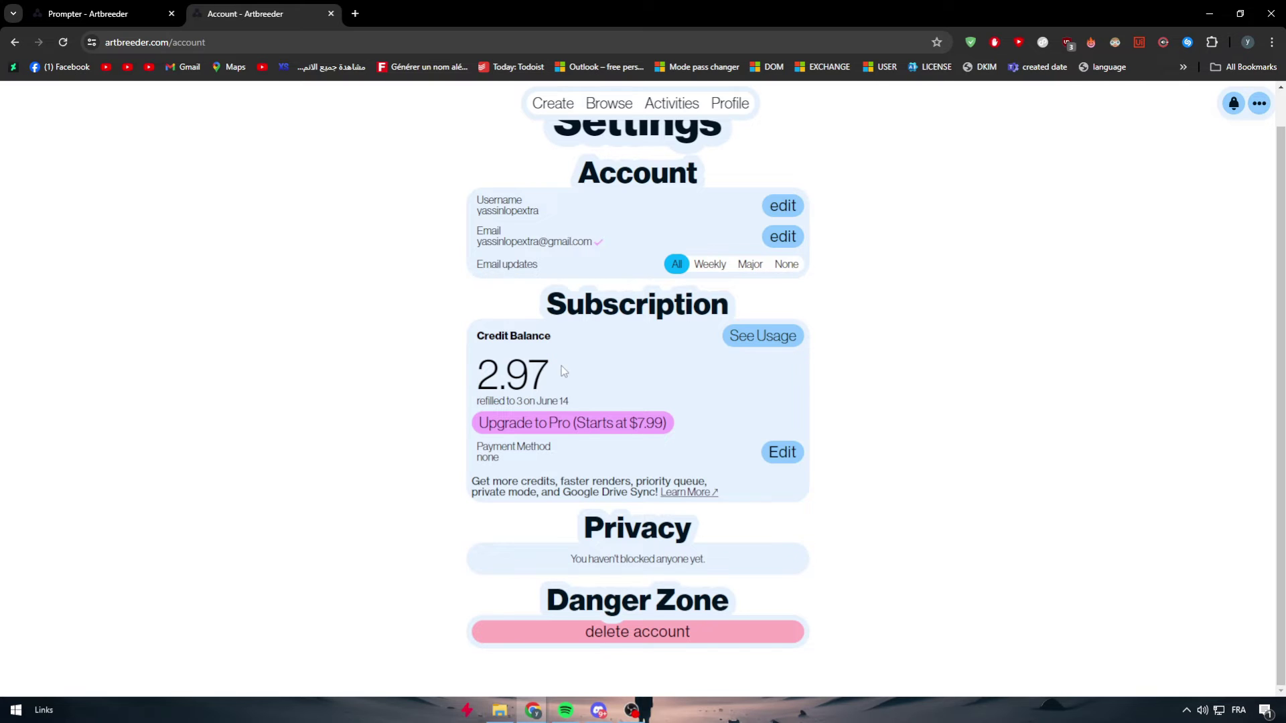
left_click(584, 377)
mouse_move(494, 375)
left_mouse_down()
mouse_move(584, 378)
mouse_move(472, 374)
left_mouse_up()
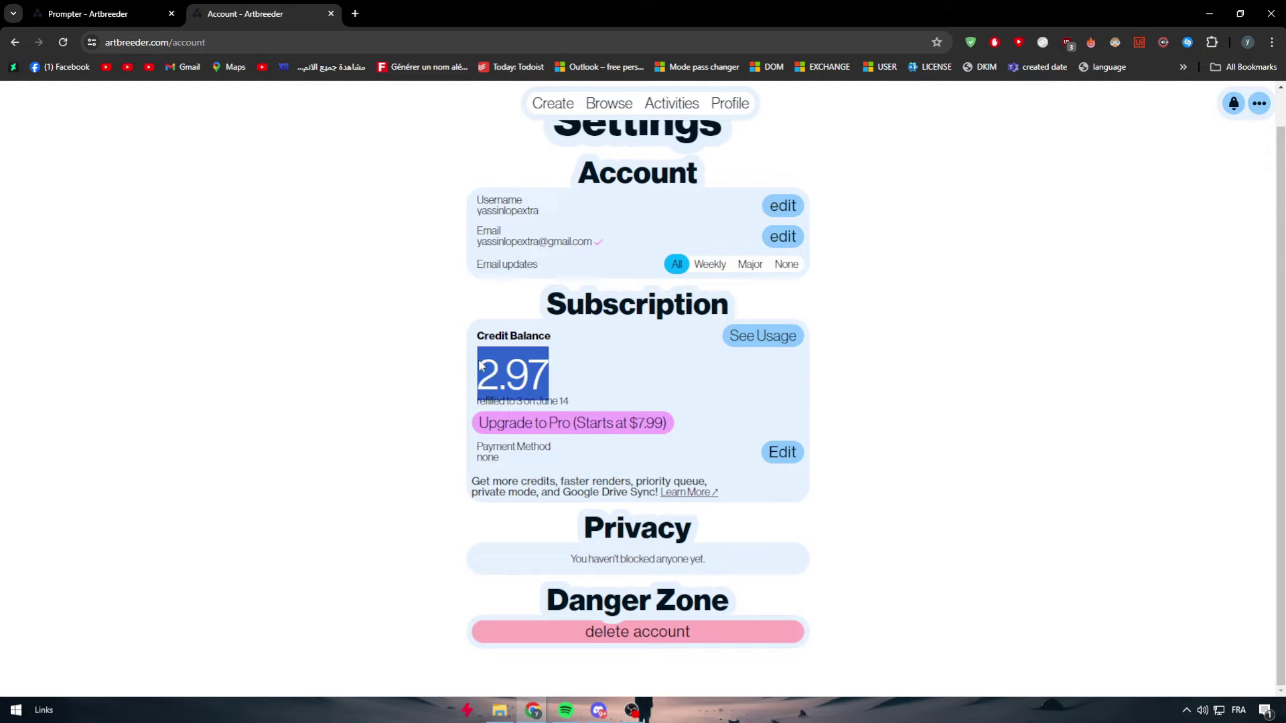
left_click(424, 350)
Alternate between the Prompter generations and the credit balance while the five images finish.
left_click(94, 13)
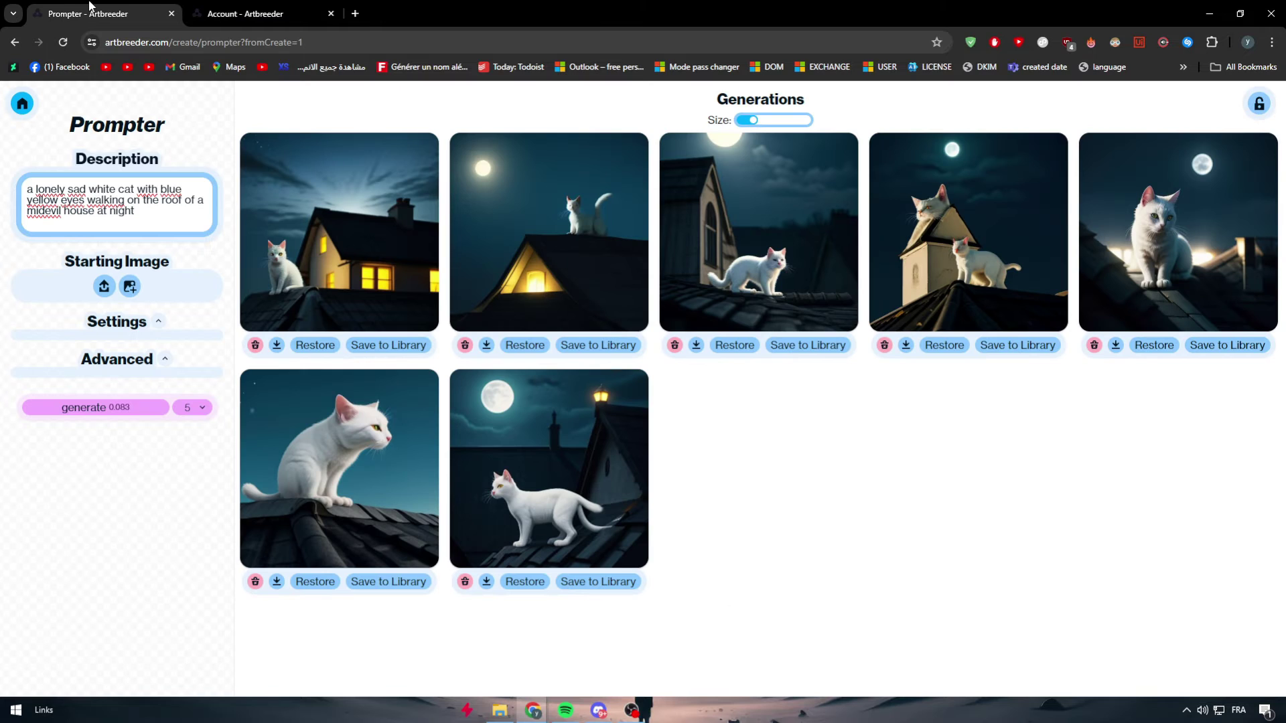
left_click(255, 14)
left_click_drag(502, 376, 572, 378)
left_click(572, 378)
left_click_drag(649, 384, 472, 378)
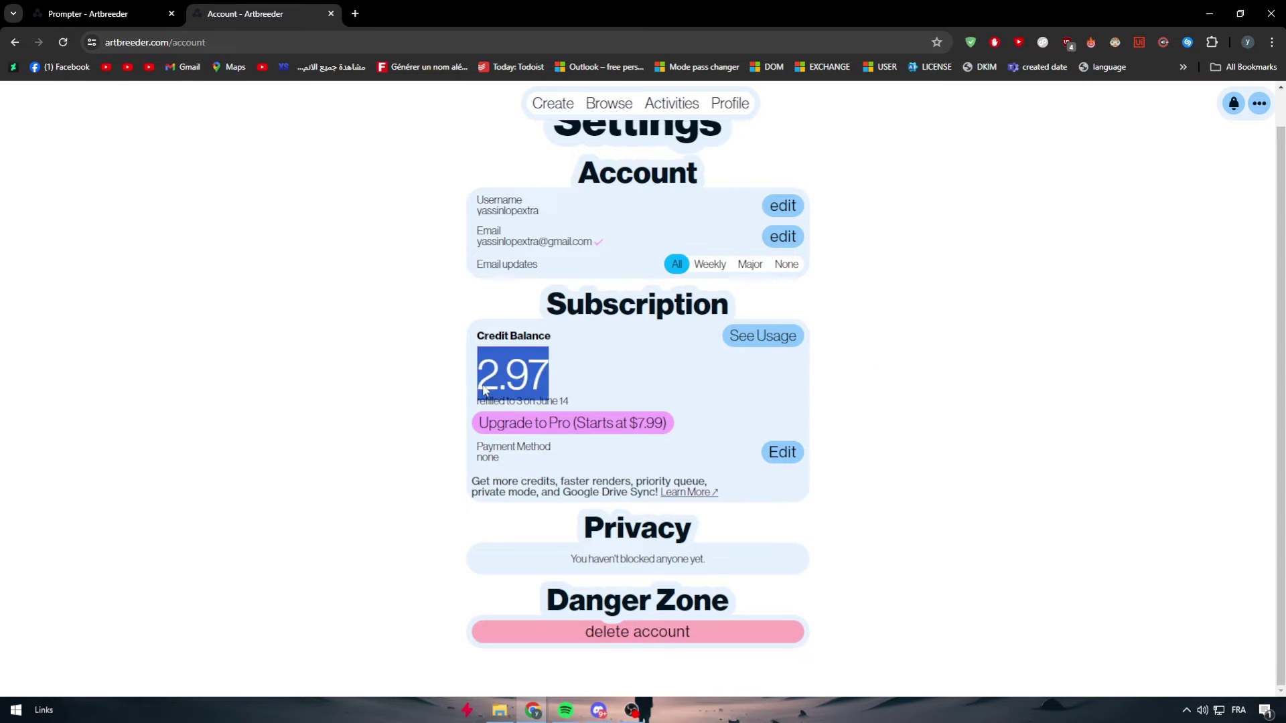
left_click(483, 389)
left_click(124, 8)
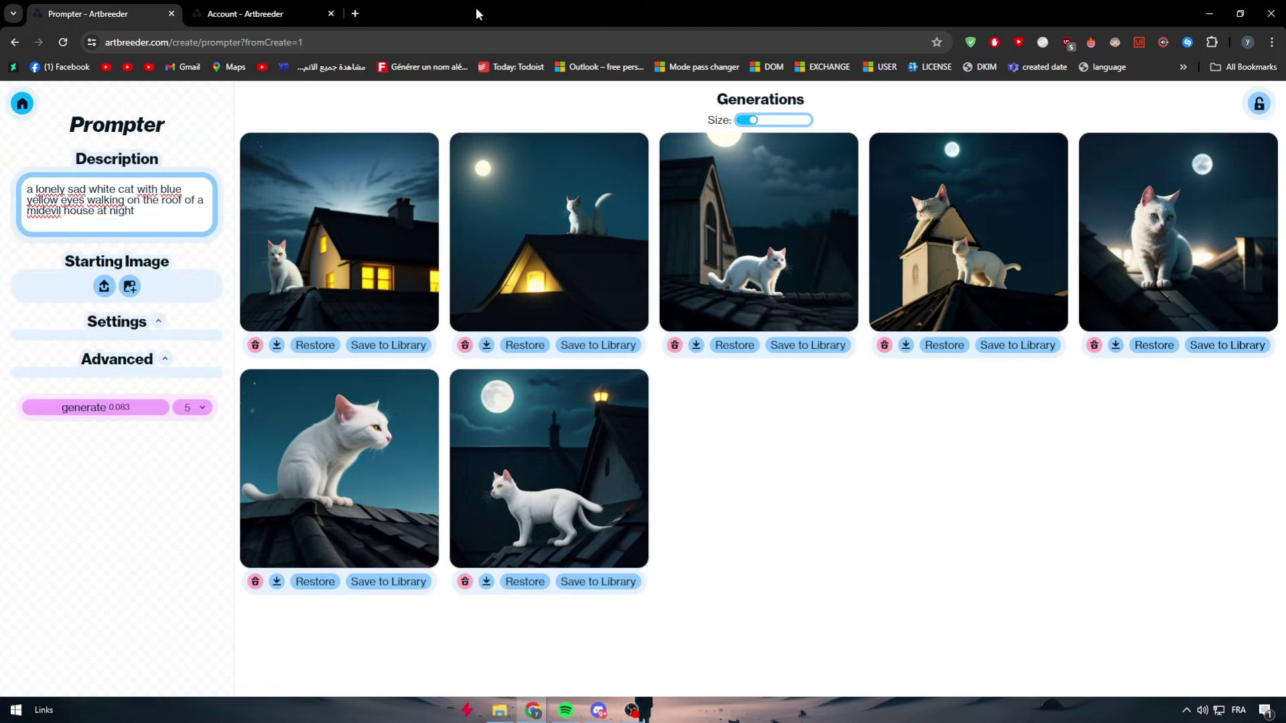
left_click(268, 11)
Reload the account page so the credit balance updates to 2.88.
left_click(65, 41)
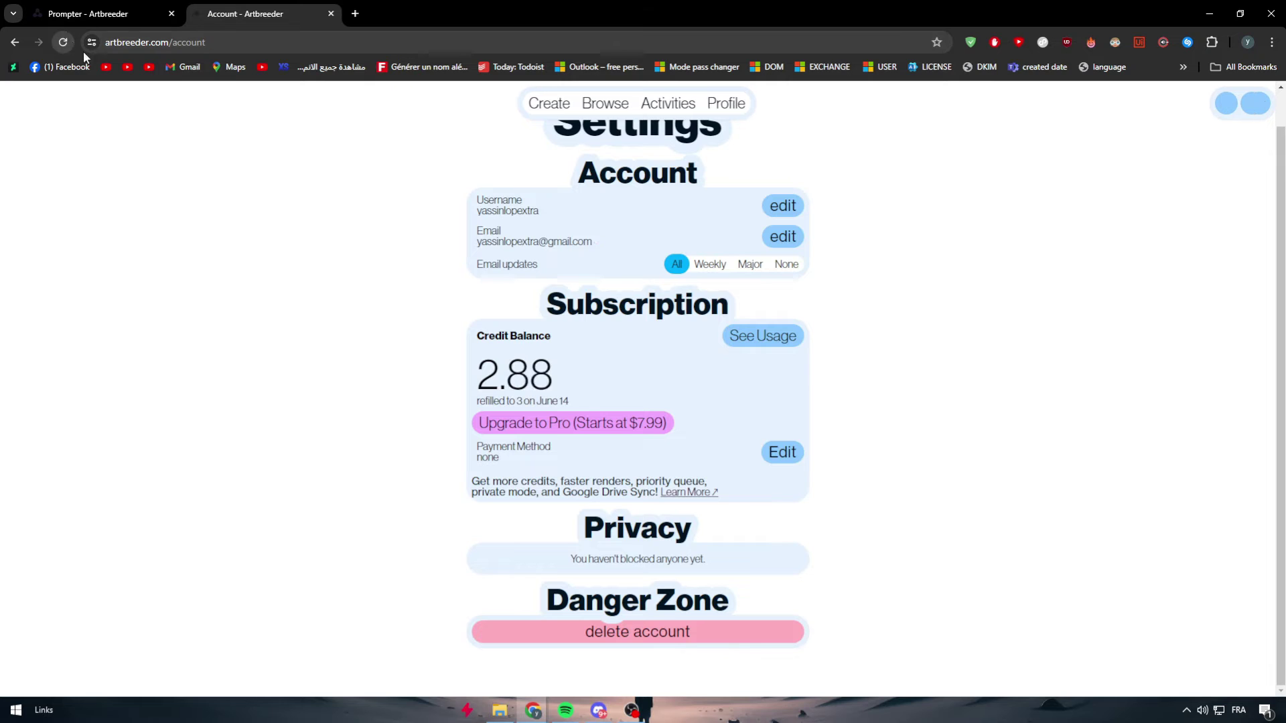
left_click_drag(568, 376, 435, 372)
left_click(142, 13)
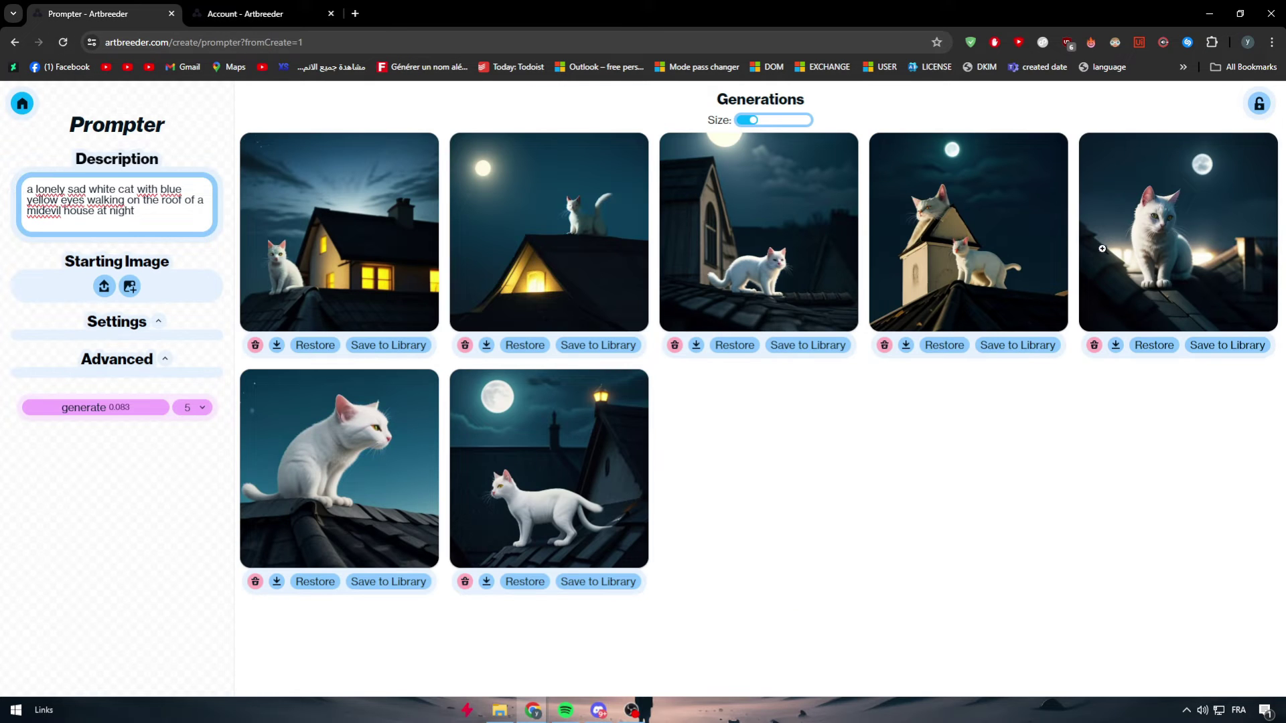
left_click(242, 13)
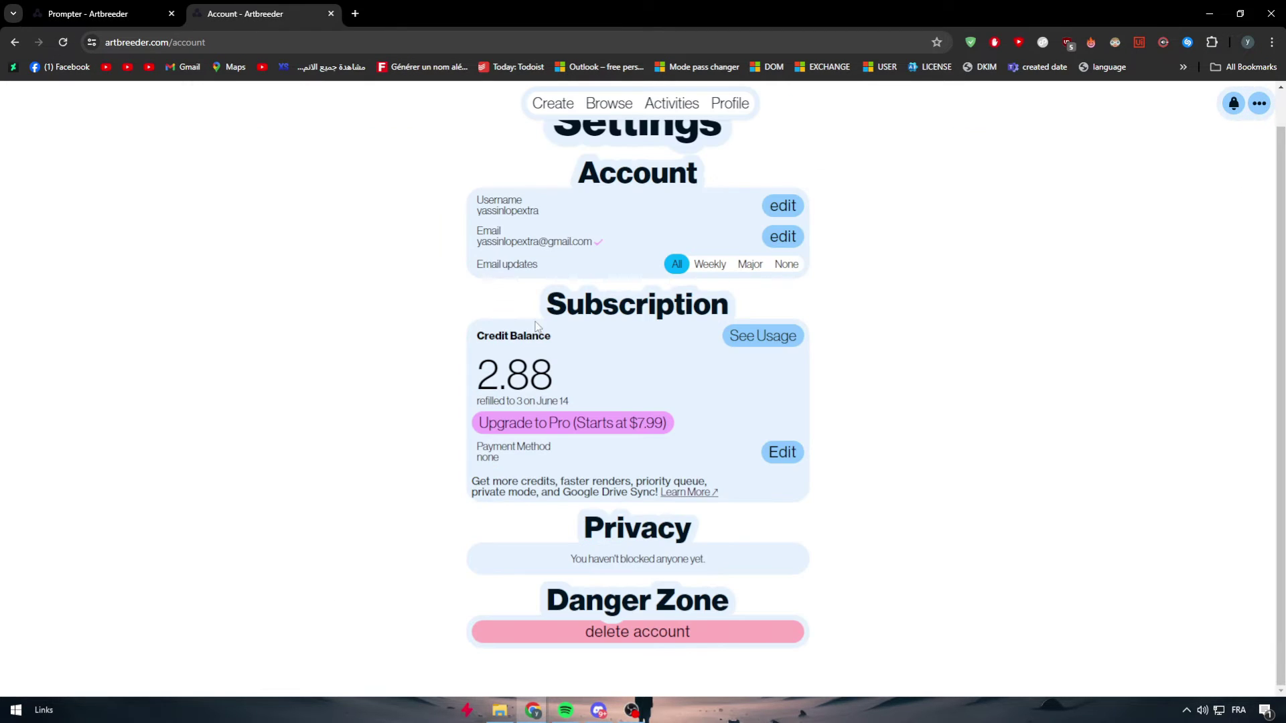
Inspect the 2.88 credit balance and the refill date note beneath it.
left_click_drag(557, 387, 474, 373)
left_click_drag(606, 370, 434, 350)
left_click(435, 351)
double_click(485, 370)
left_click(625, 385)
left_click_drag(625, 385, 688, 400)
left_click(436, 361)
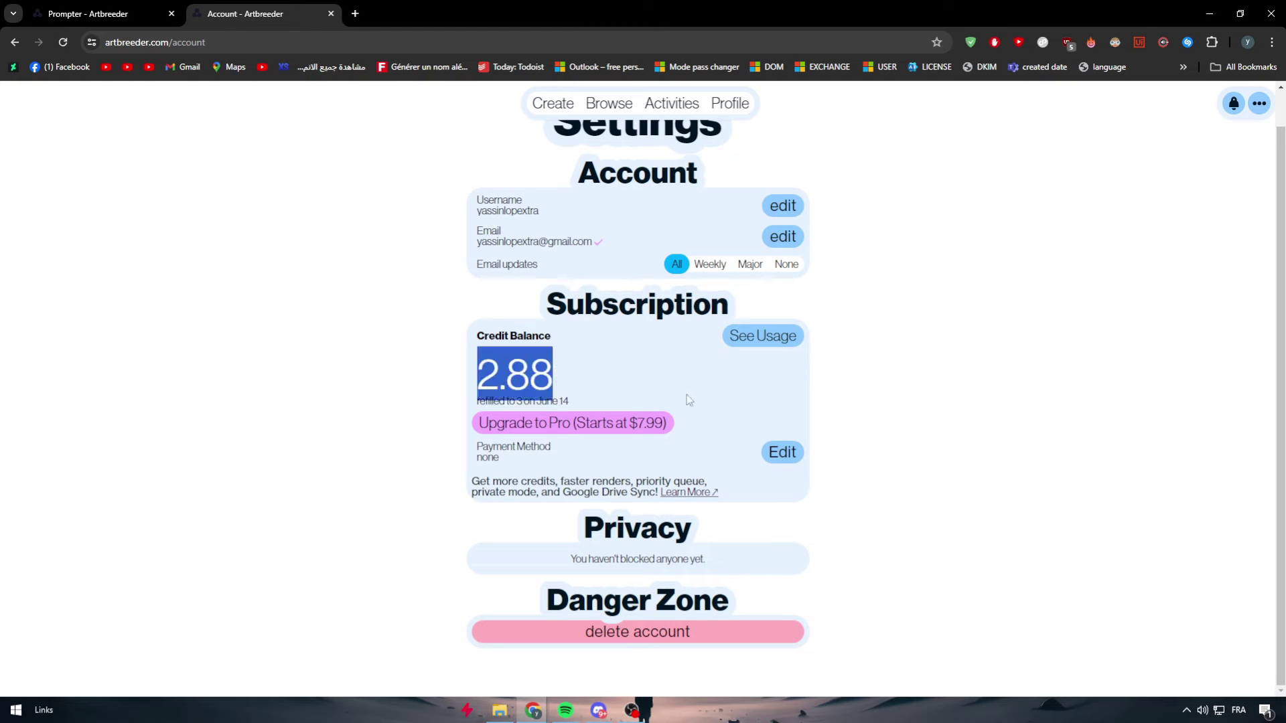
left_click(688, 396)
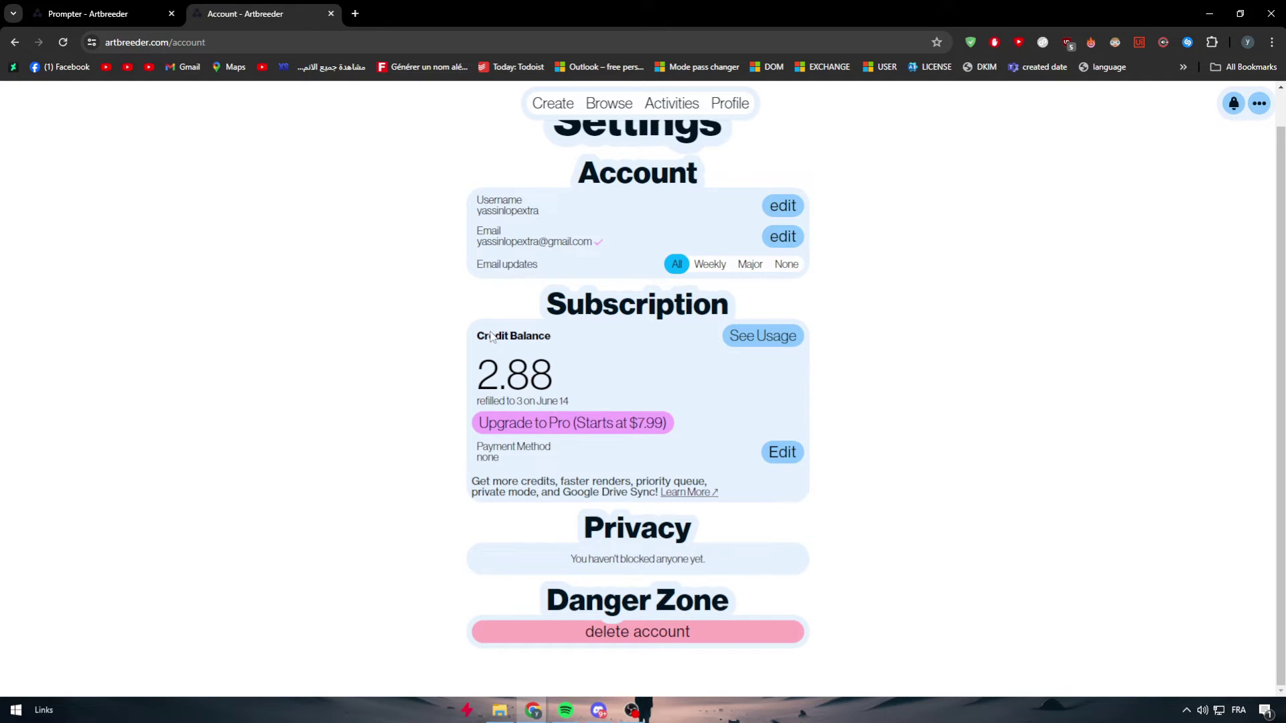
left_click_drag(586, 356, 459, 362)
left_click(454, 358)
left_click_drag(482, 404, 556, 414)
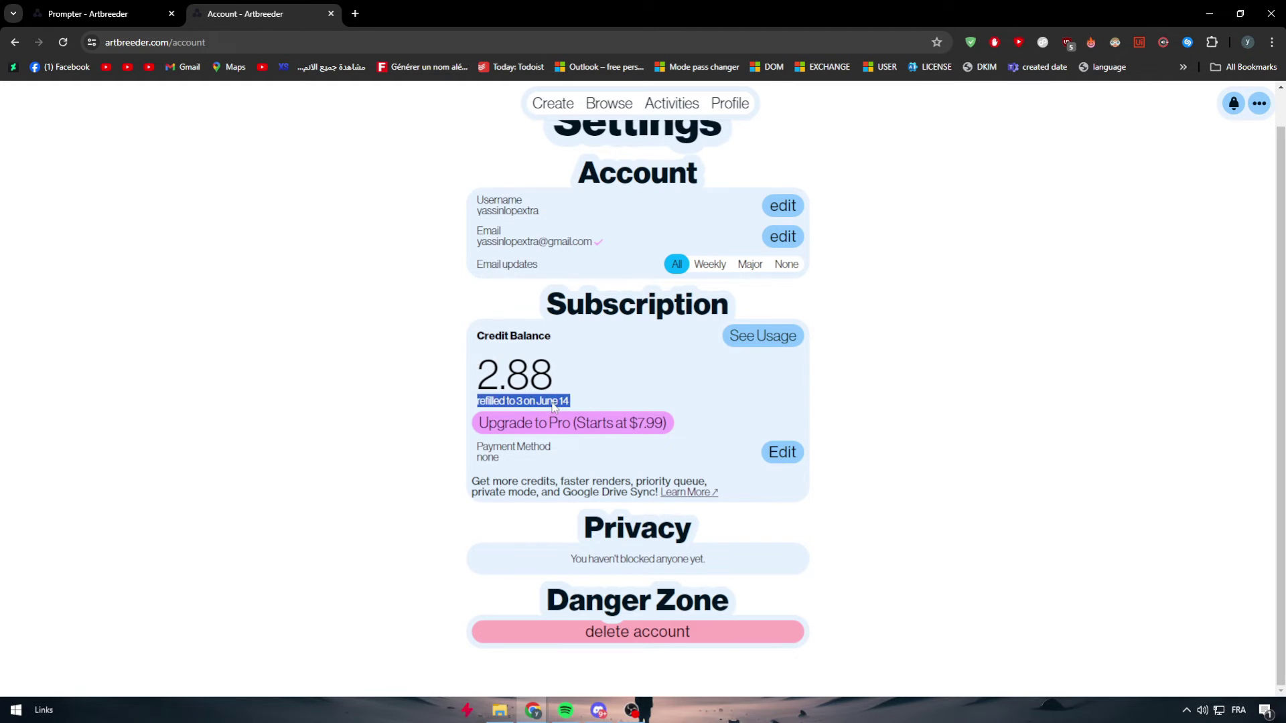
left_click(554, 407)
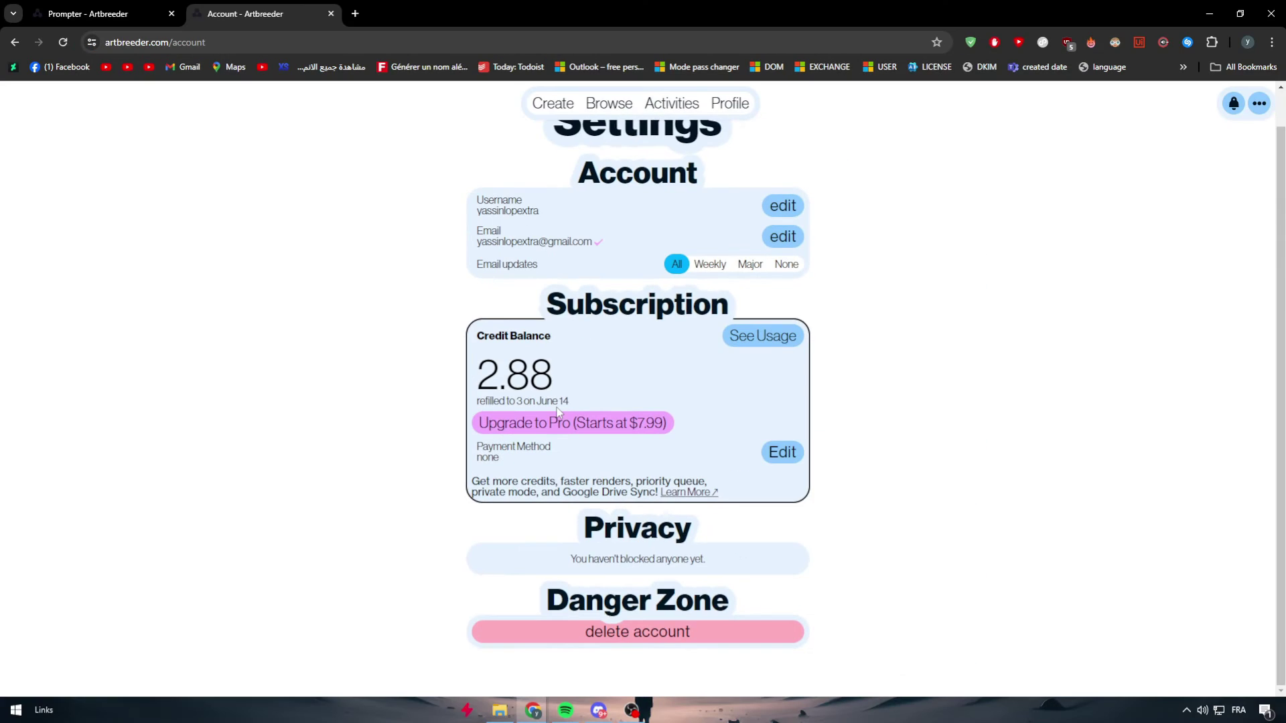
Back in Prompter, enlarge the third white-cat generation and close it.
left_click(181, 8)
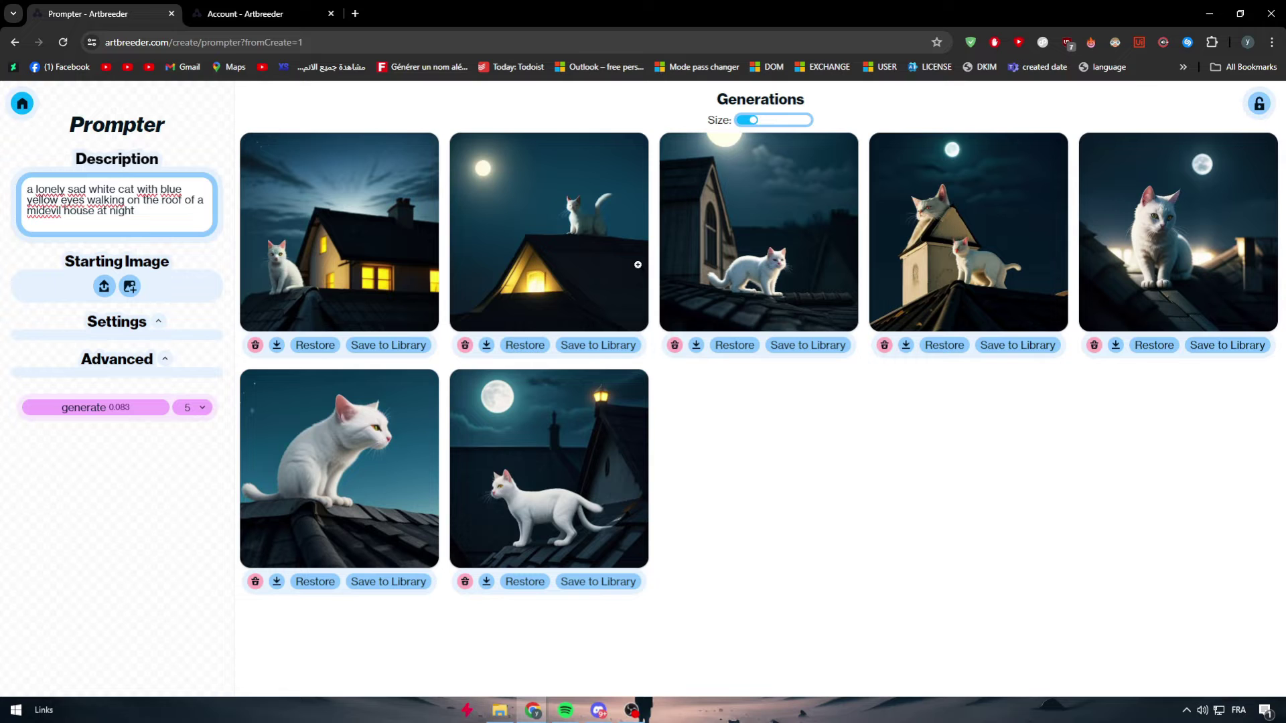
left_click(787, 293)
left_click(1076, 306)
Return to the Create tools overview and start a new Mixer image.
left_click(21, 109)
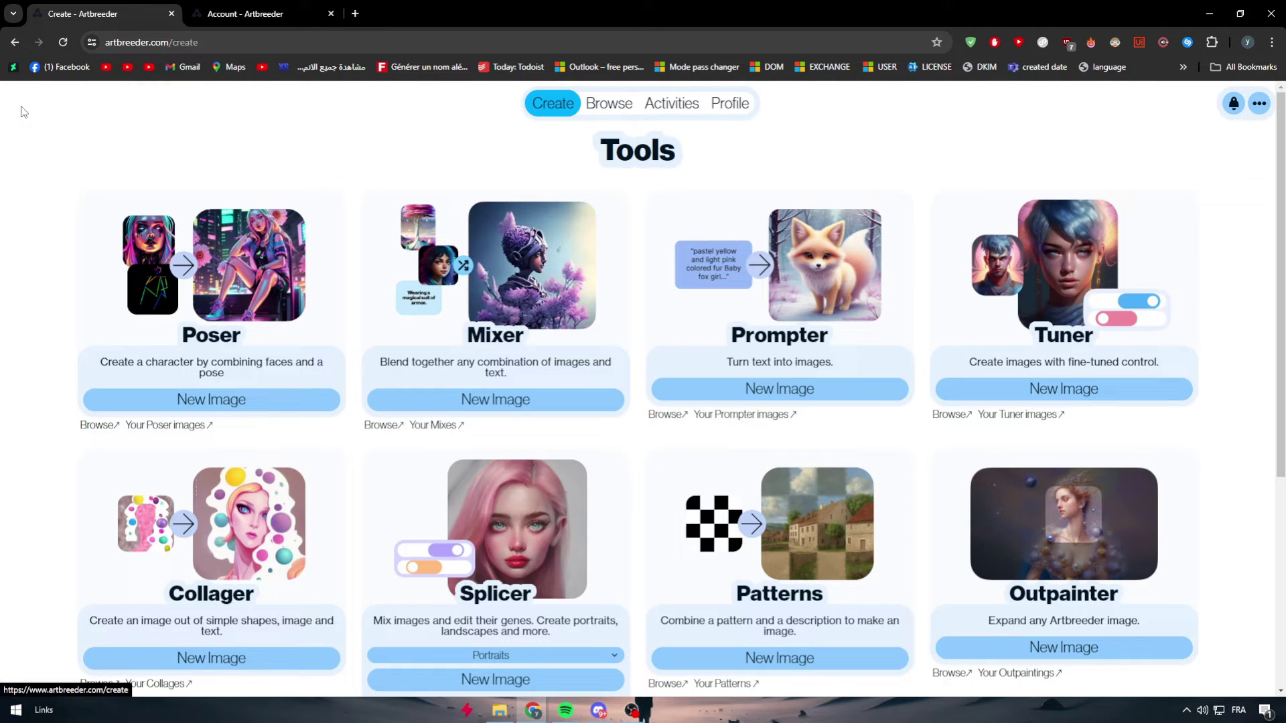
scroll(1172, 355, "down", 2)
left_click(464, 267)
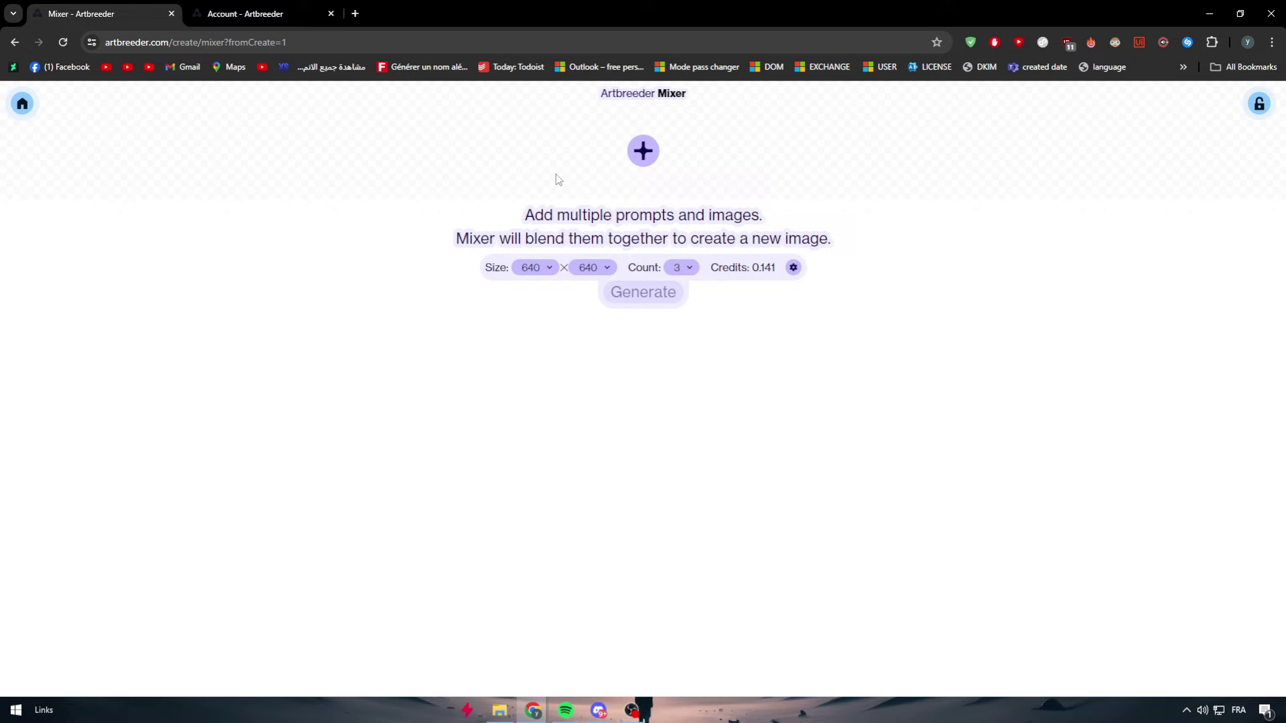
Search Google Images for 'naruto' in a new tab.
left_click(356, 13)
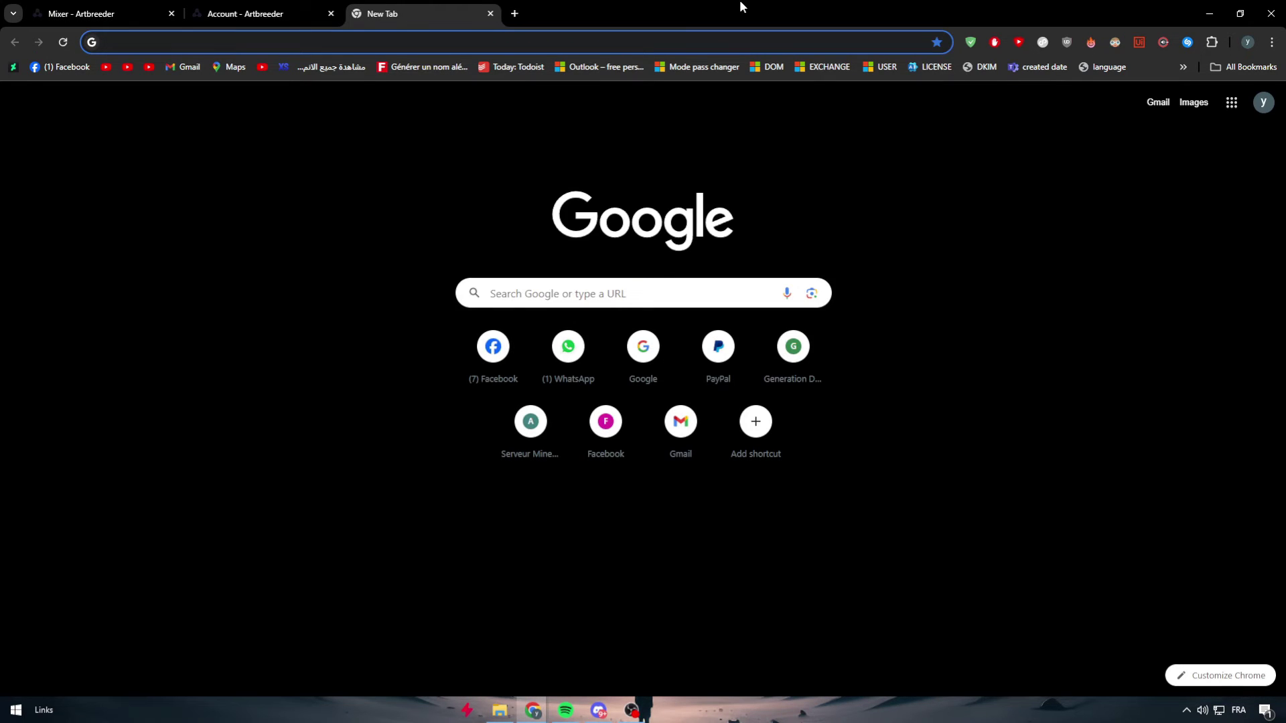
type("naruto")
key("Return")
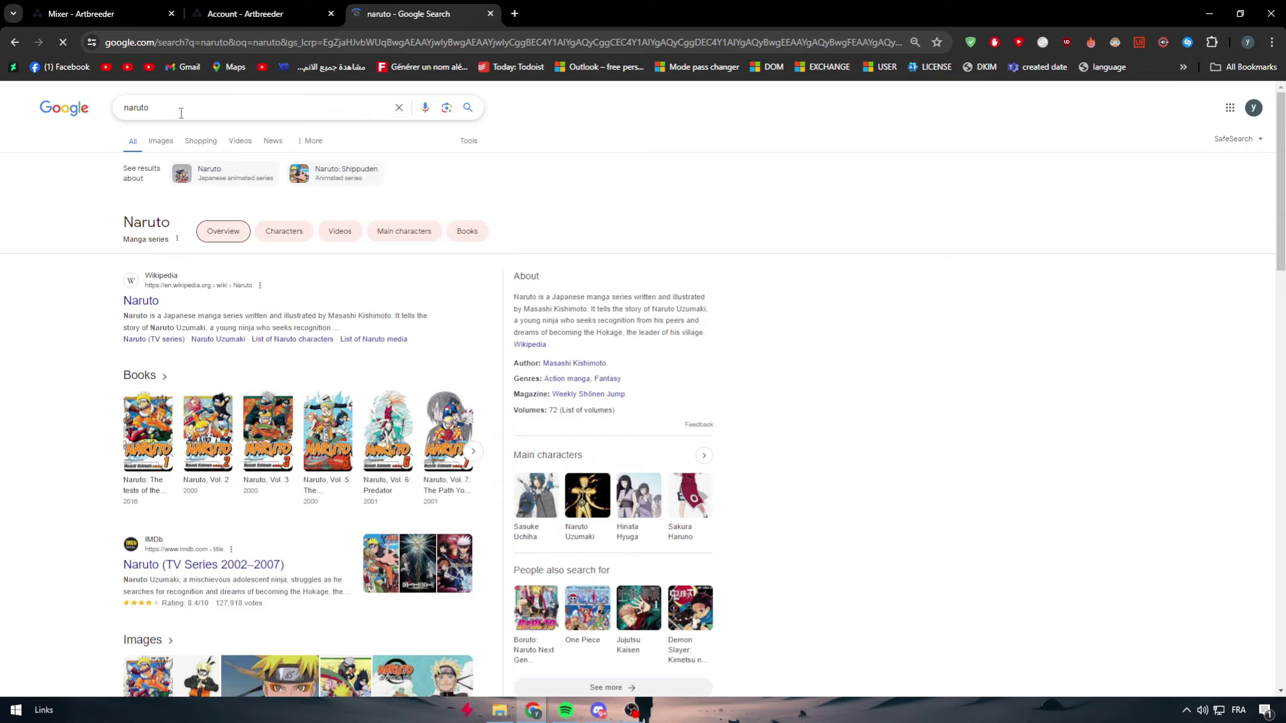
left_click(167, 140)
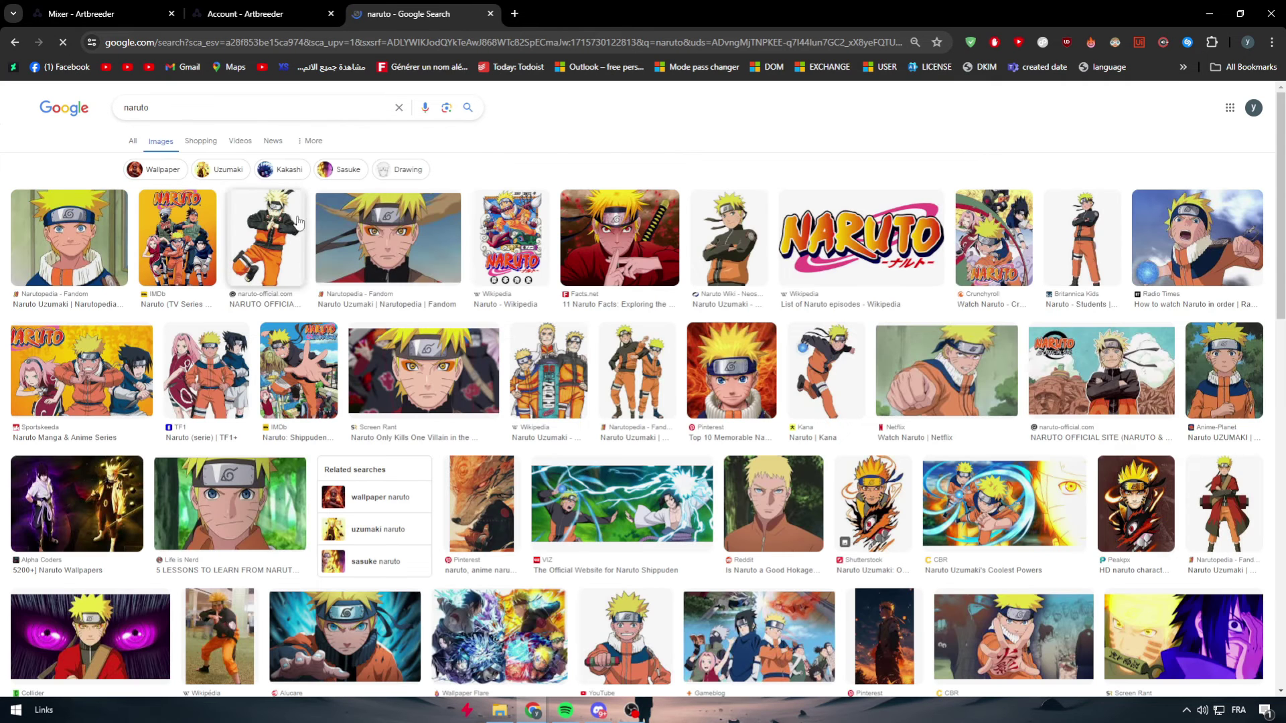
Save the Sage Mode Naruto and kid Naruto images to Downloads.
left_click(389, 238)
right_click(975, 343)
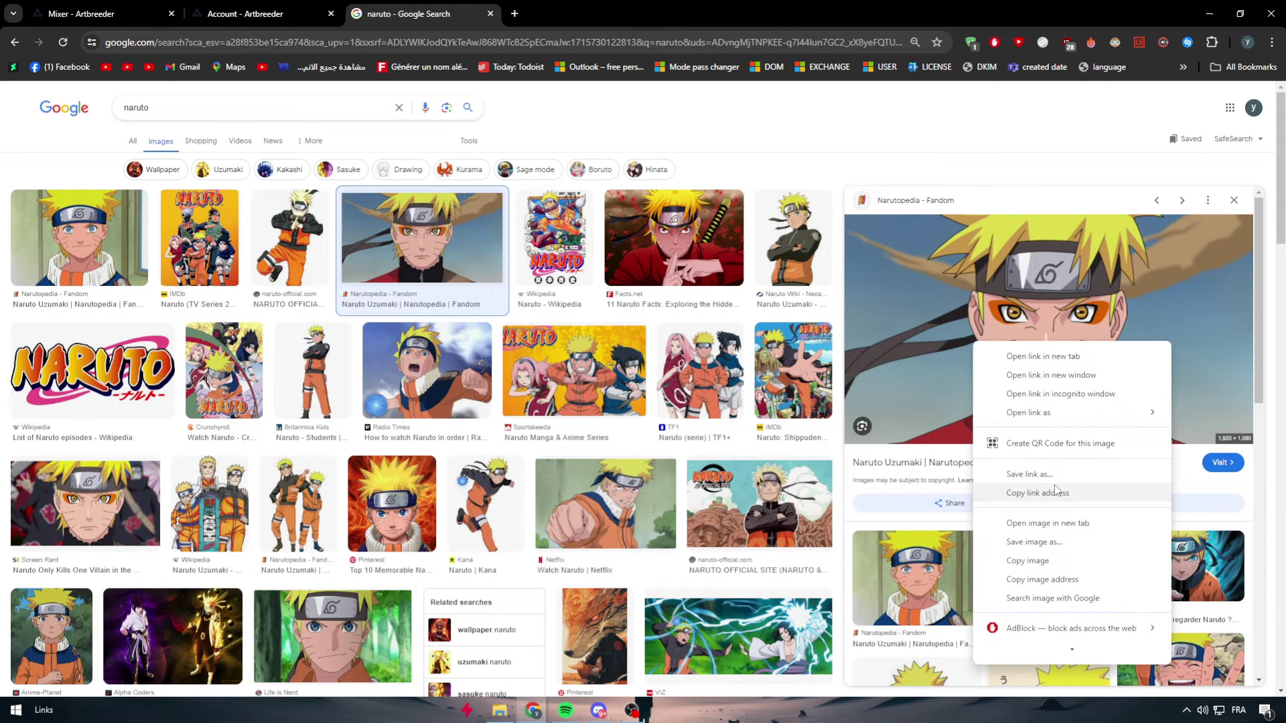
left_click(1034, 542)
key("Return")
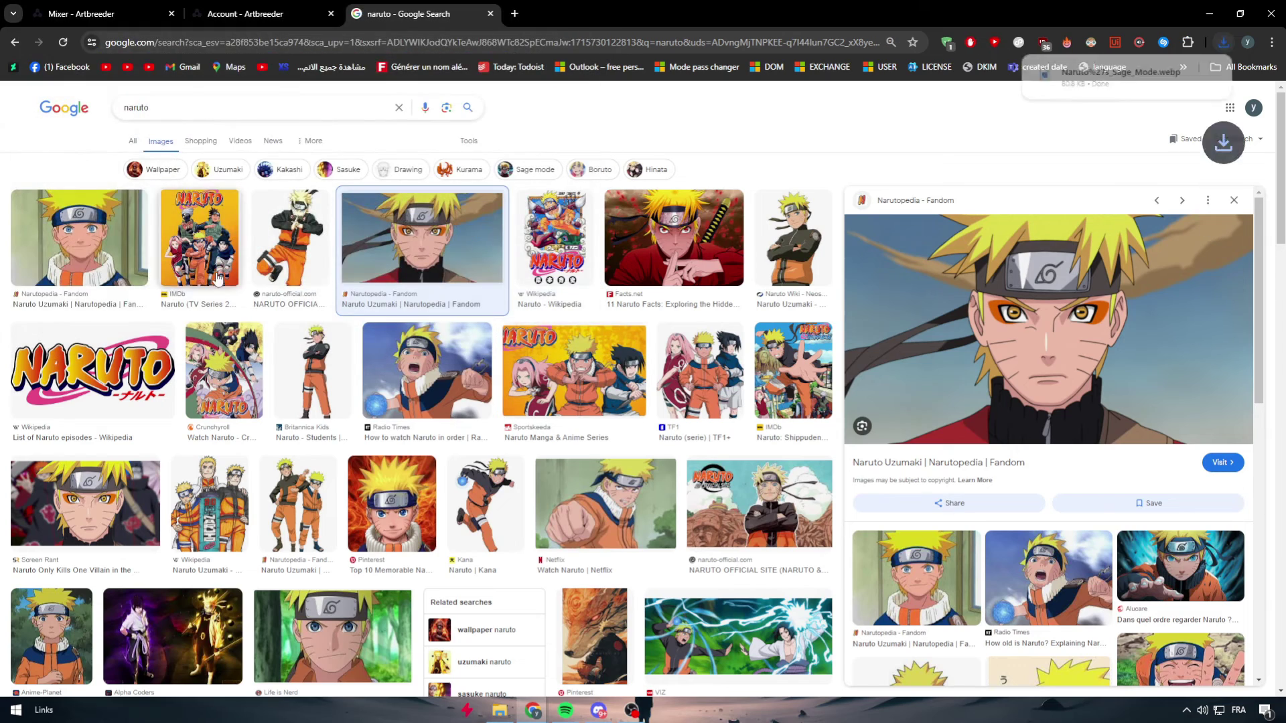
left_click(137, 271)
right_click(1062, 381)
left_click(986, 470)
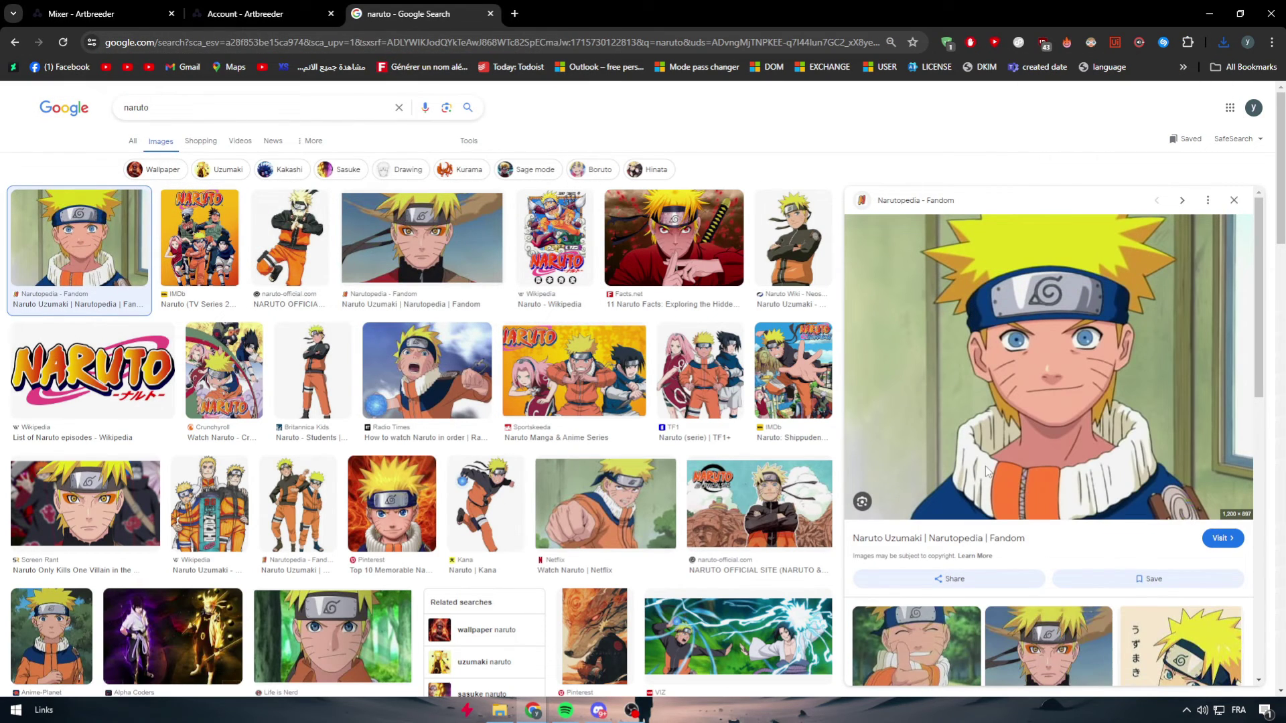
key("Return")
Save the thumbs-up Naruto image and return to the Mixer tab.
left_click(917, 647)
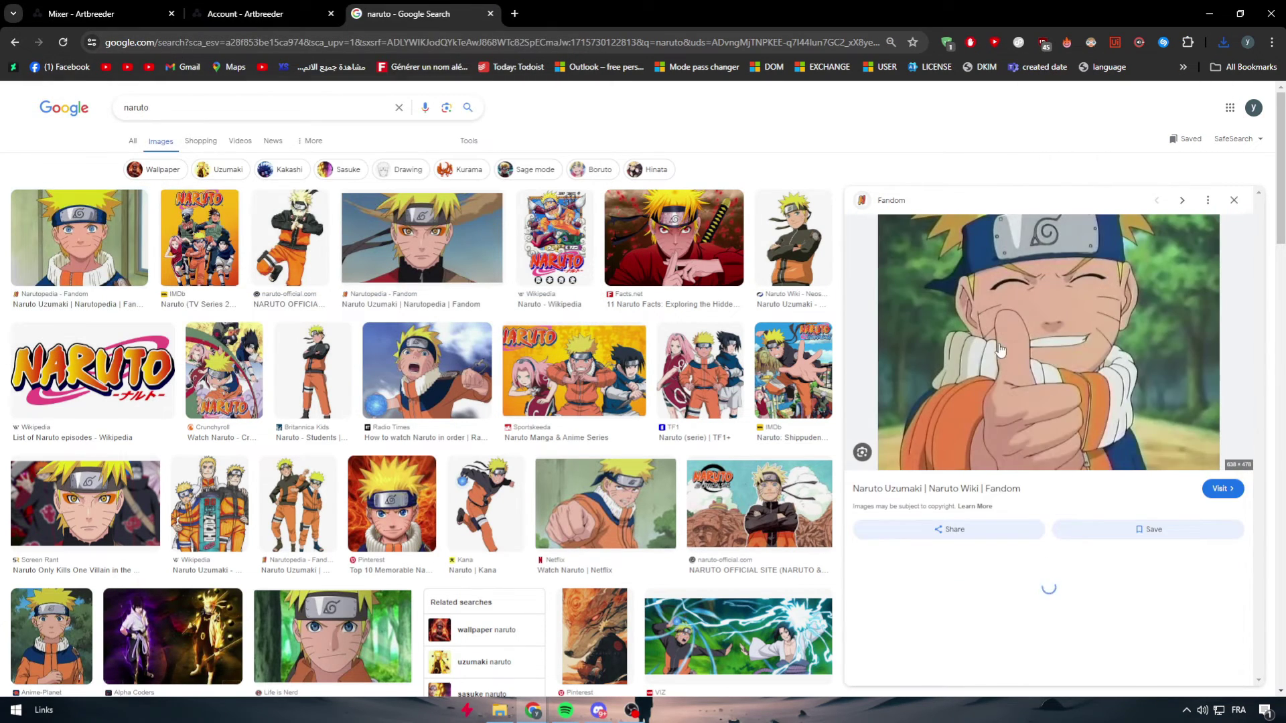
right_click(1017, 424)
left_click(1058, 589)
key("Return")
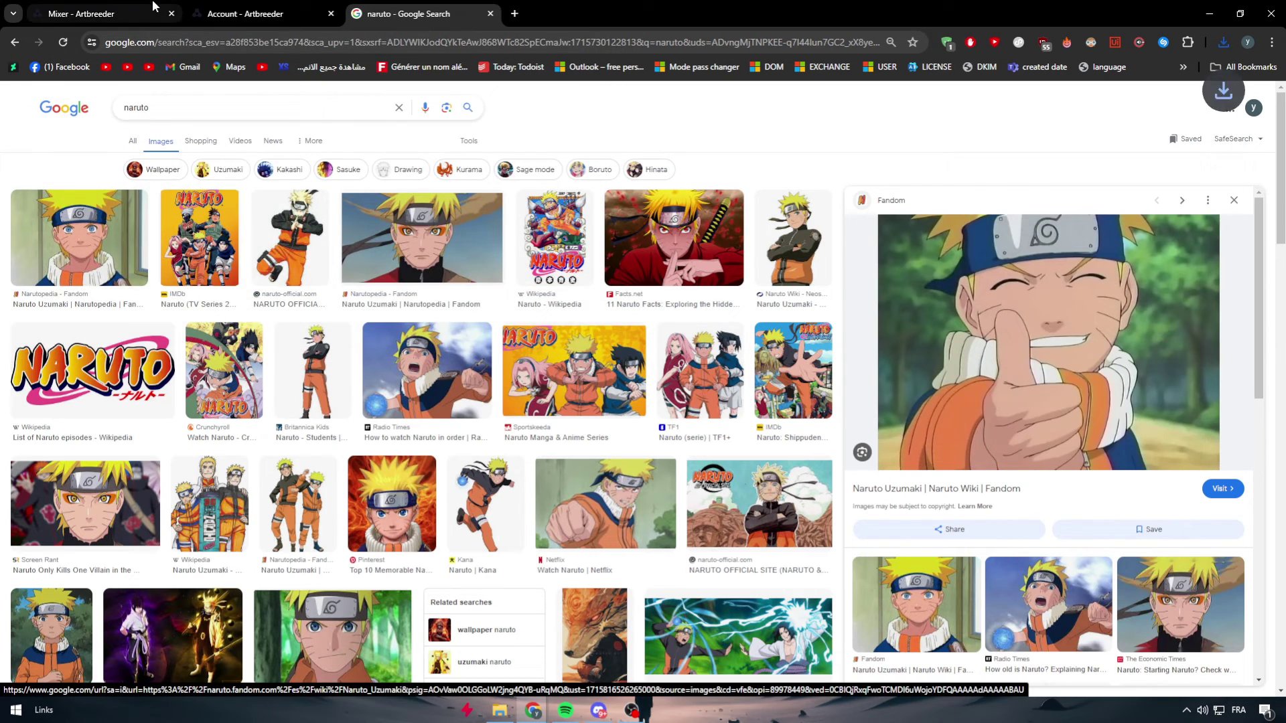
left_click(154, 6)
Upload the thumbs-up and Sage Mode Naruto images as Mixer inputs and generate blends.
left_click(643, 151)
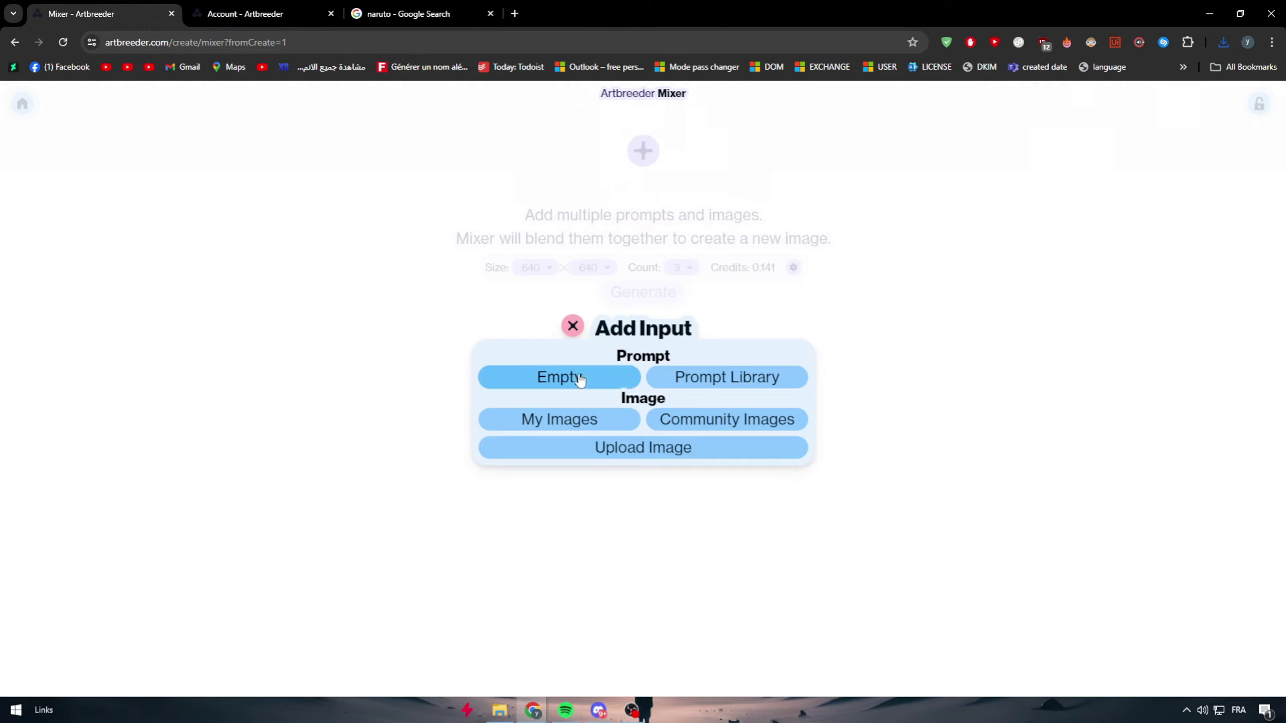
left_click(652, 453)
left_click(60, 206)
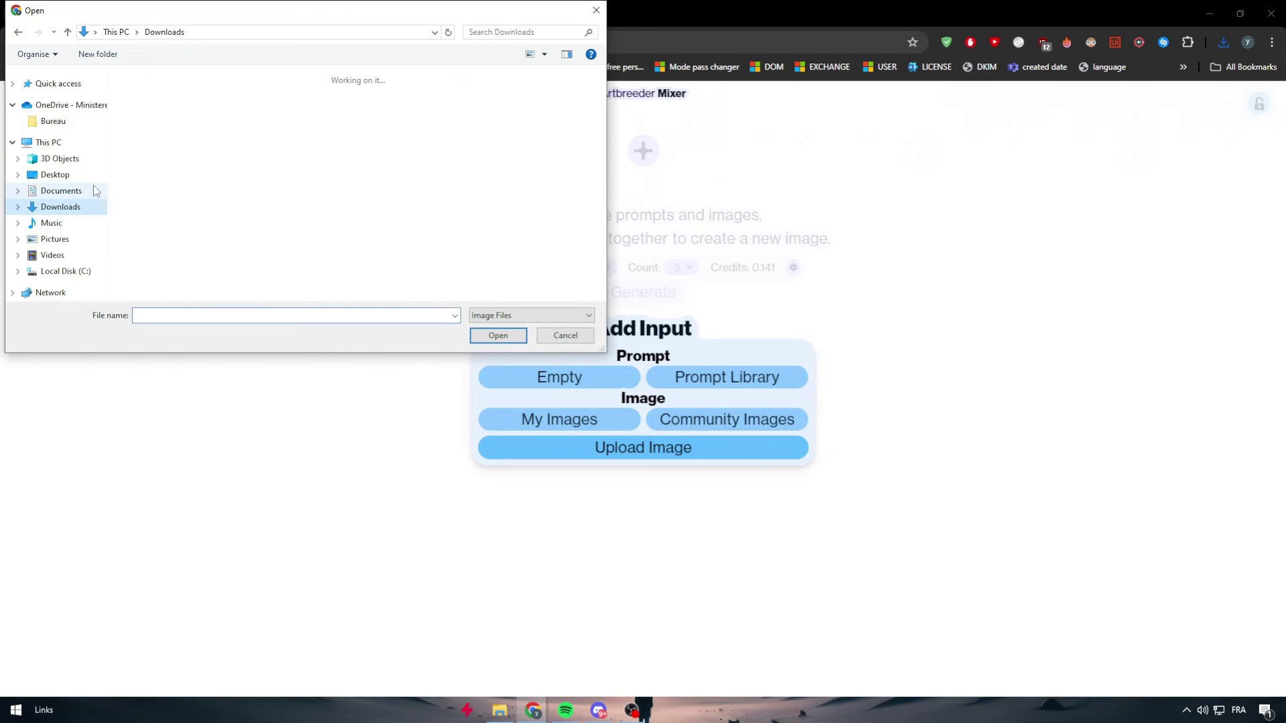
left_click(153, 130)
left_click(497, 335)
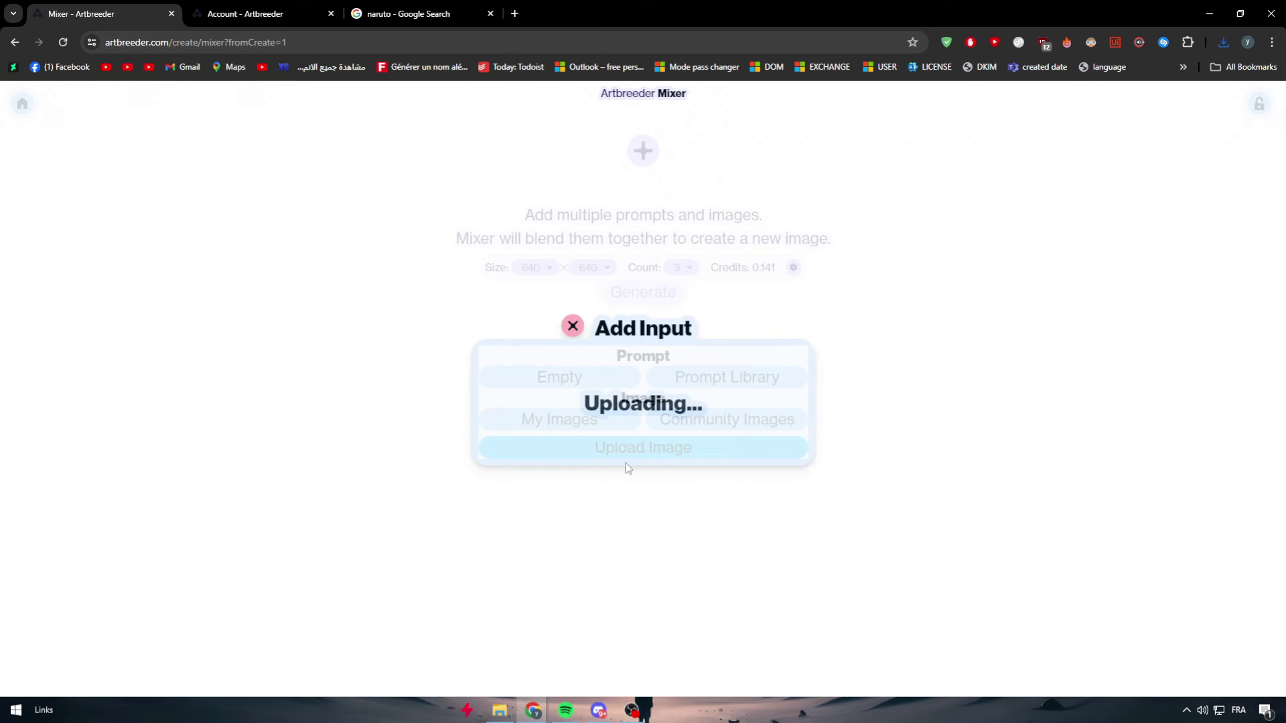
left_click(708, 158)
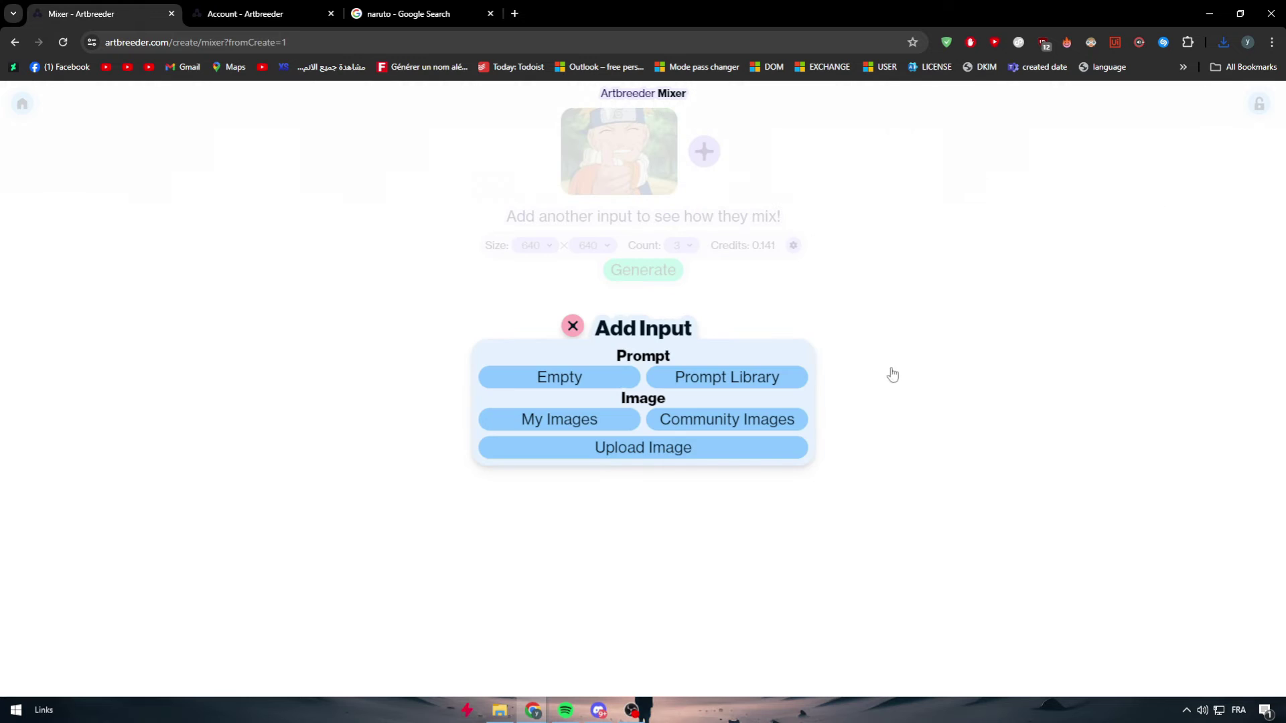
double_click(233, 127)
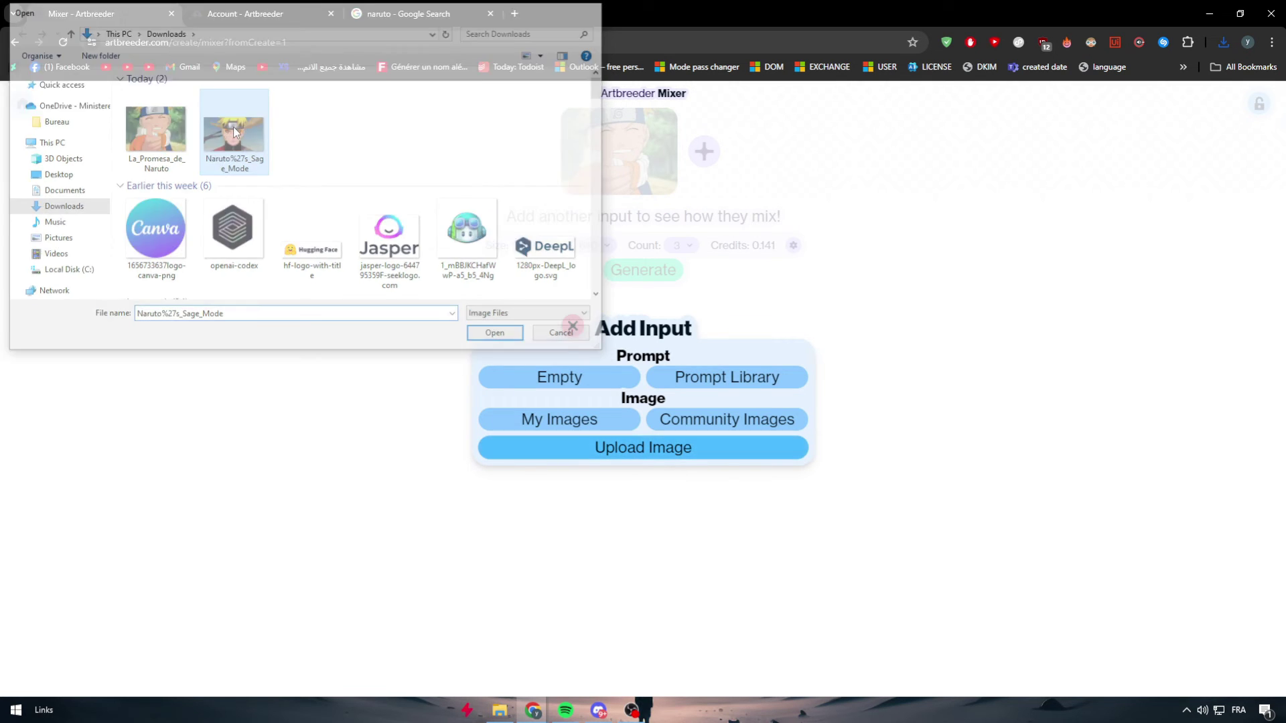
left_click(643, 251)
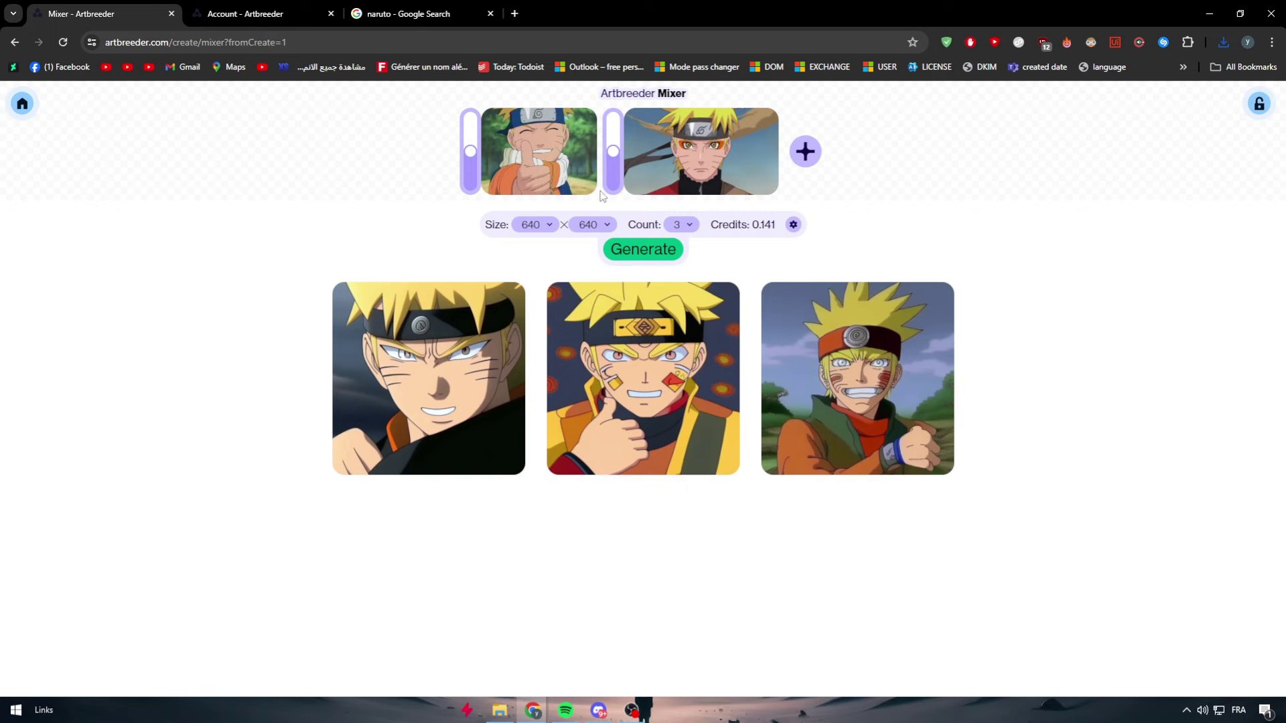
Drop the first Naruto image's blend weight to its minimum and raise the second's to the top.
mouse_move(534, 113)
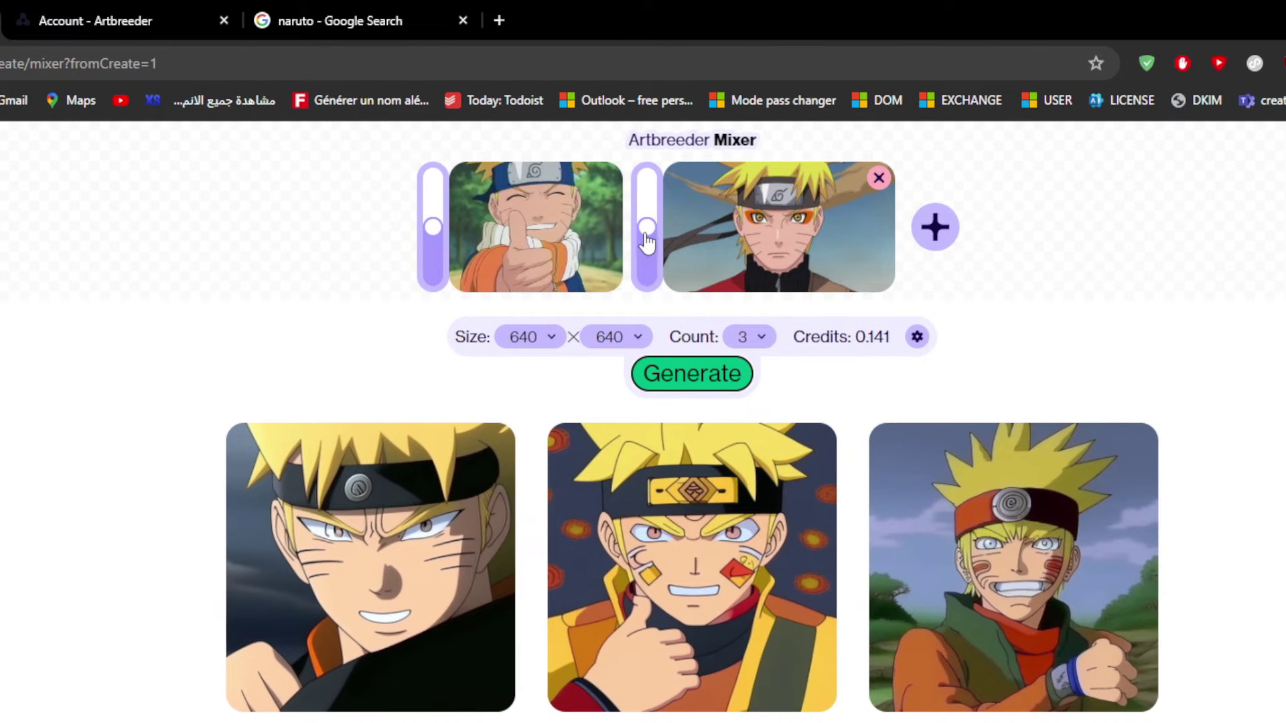
left_click_drag(648, 234, 646, 265)
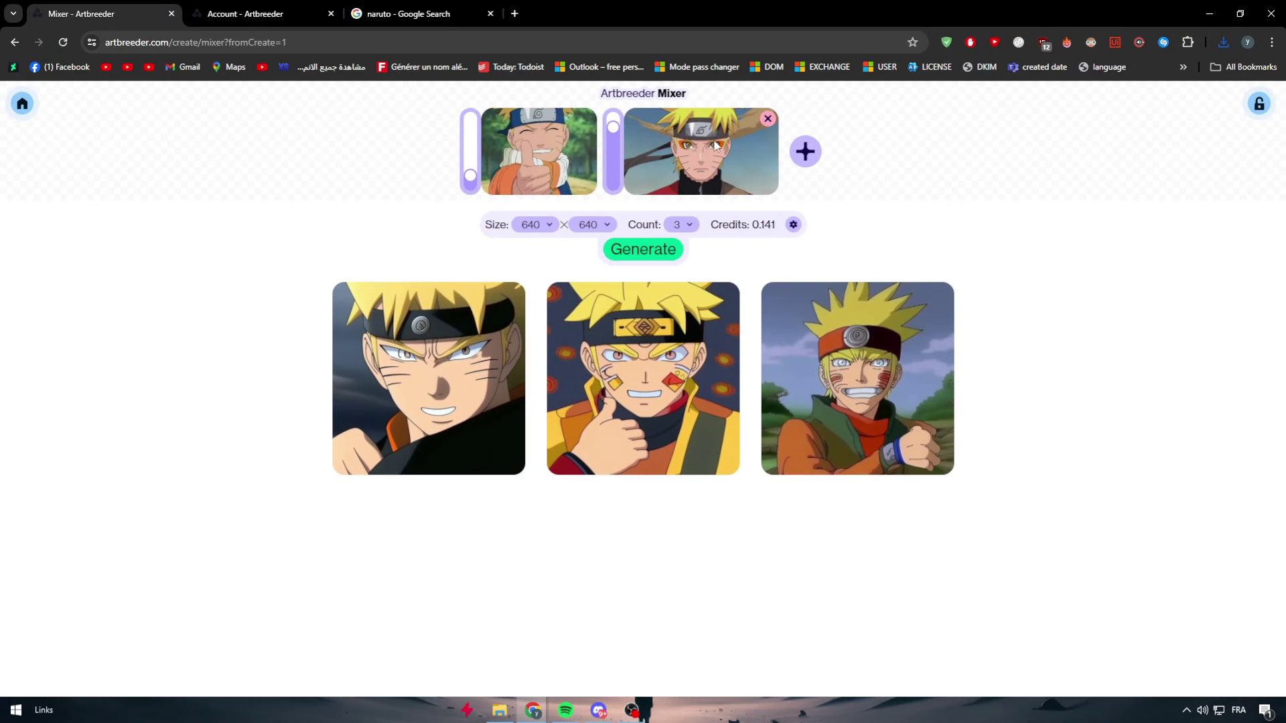
Check the available image size and count choices, leaving them unchanged.
left_click(539, 228)
left_click(539, 228)
left_click(539, 229)
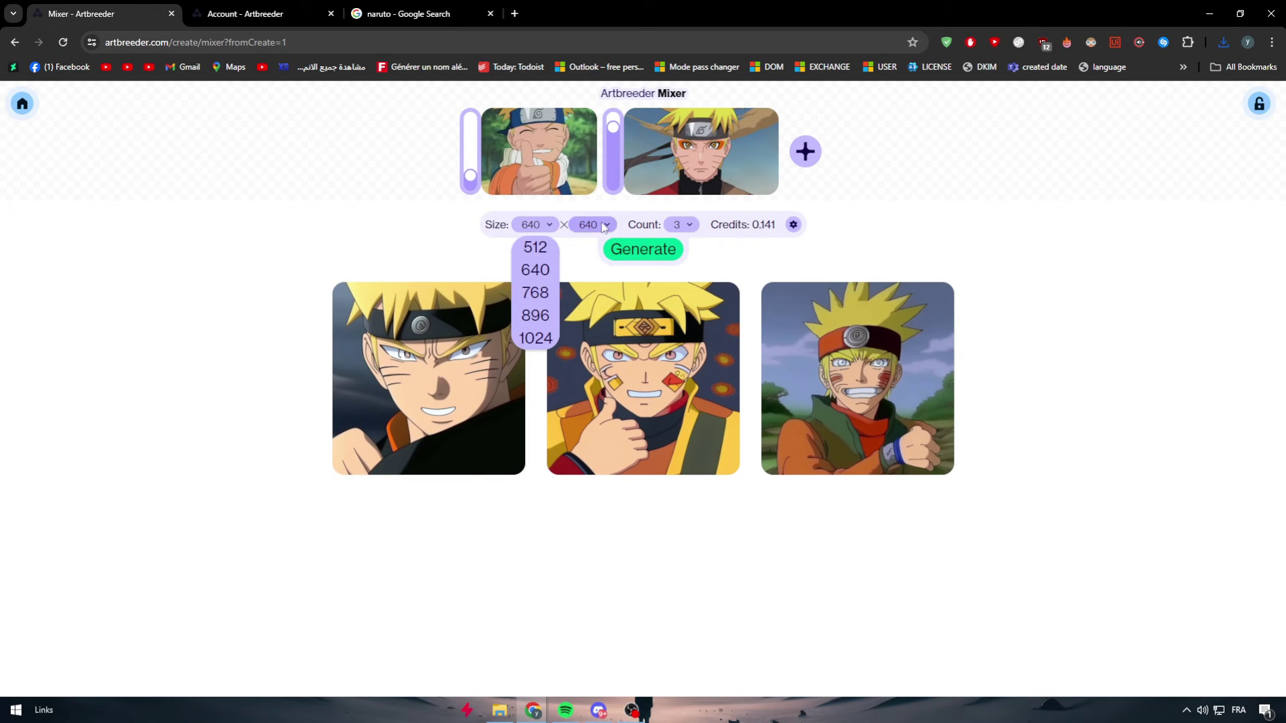
left_click(596, 225)
left_click(688, 227)
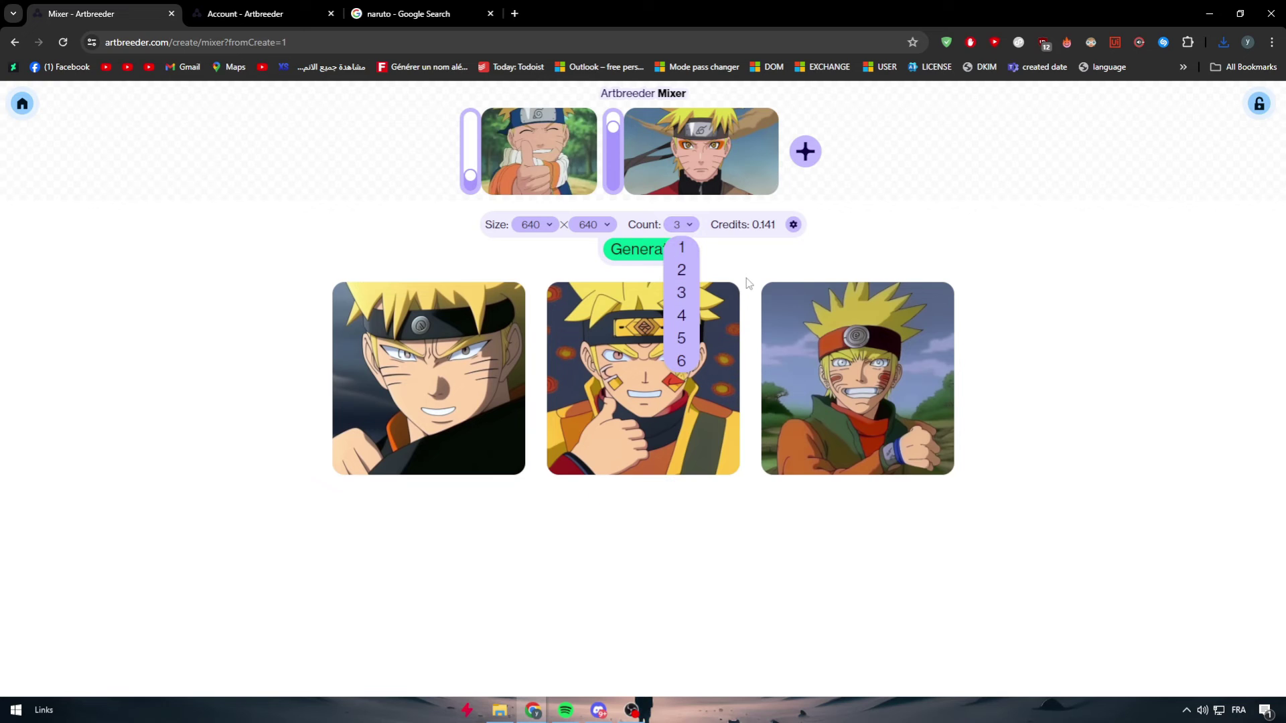
left_click(759, 249)
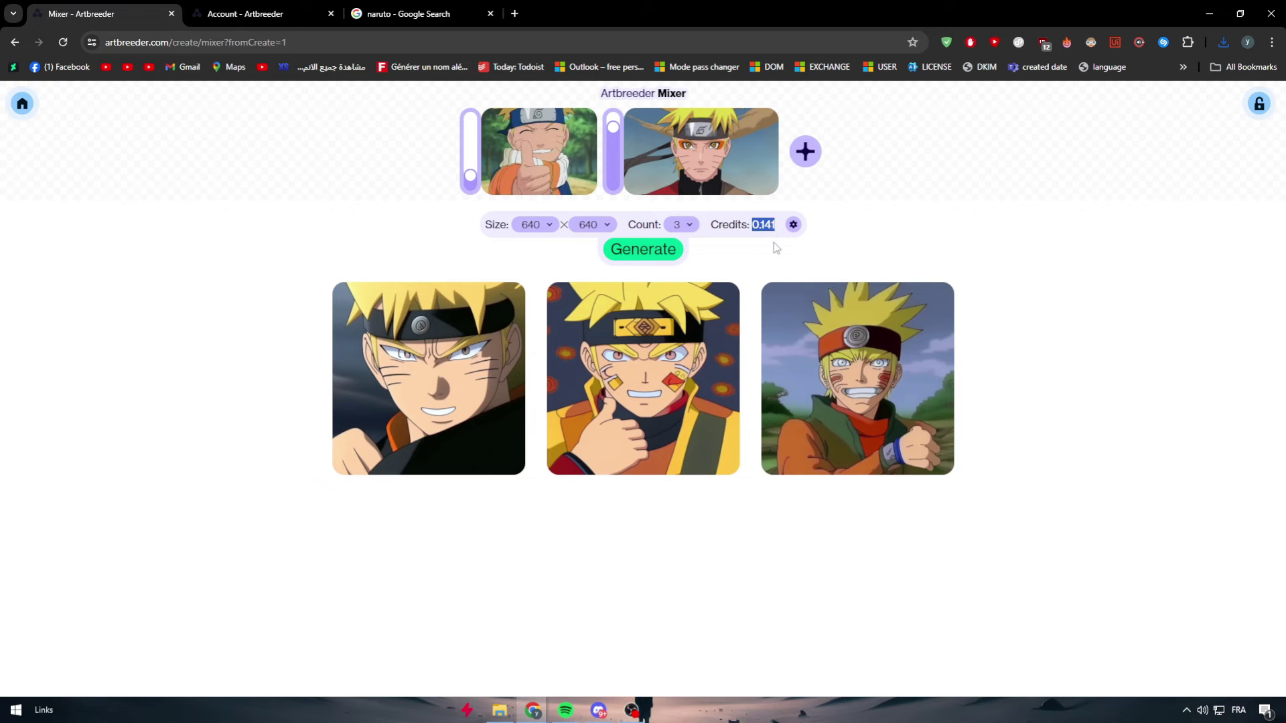
left_click(773, 242)
Set the Mixer to generate 6 images at 1024 × 1024 height and width.
left_click(682, 225)
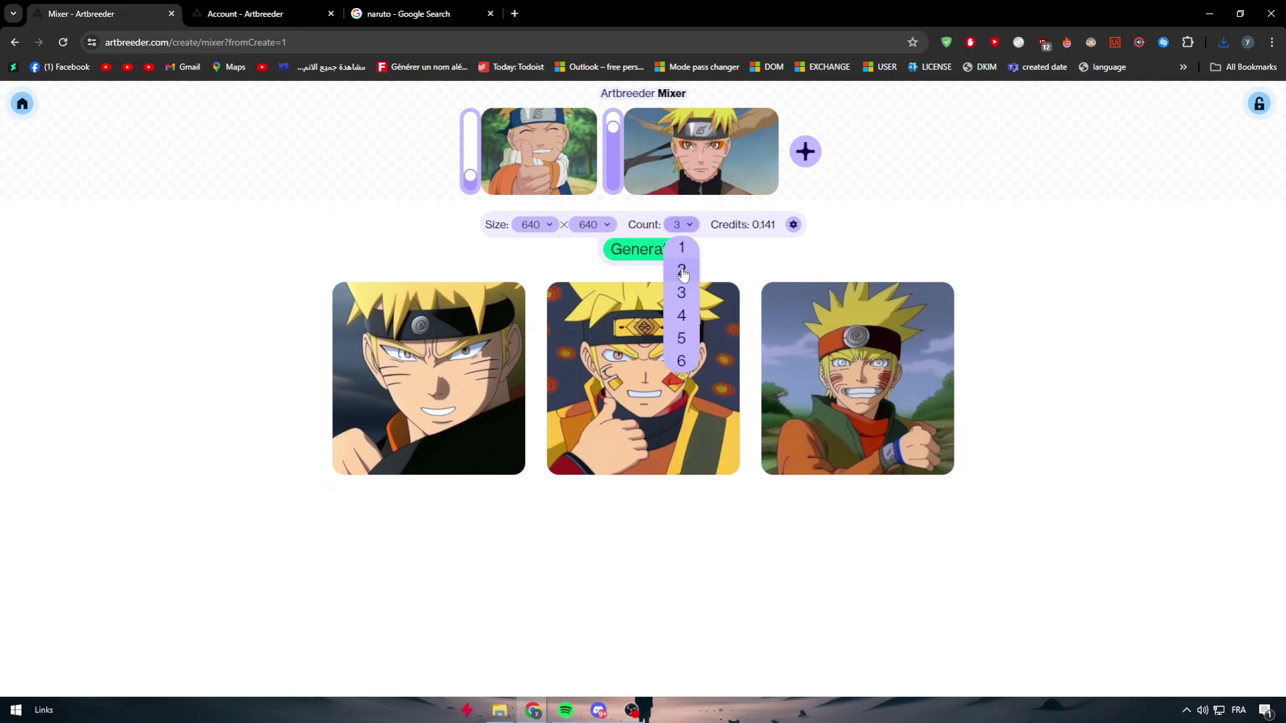
left_click(683, 362)
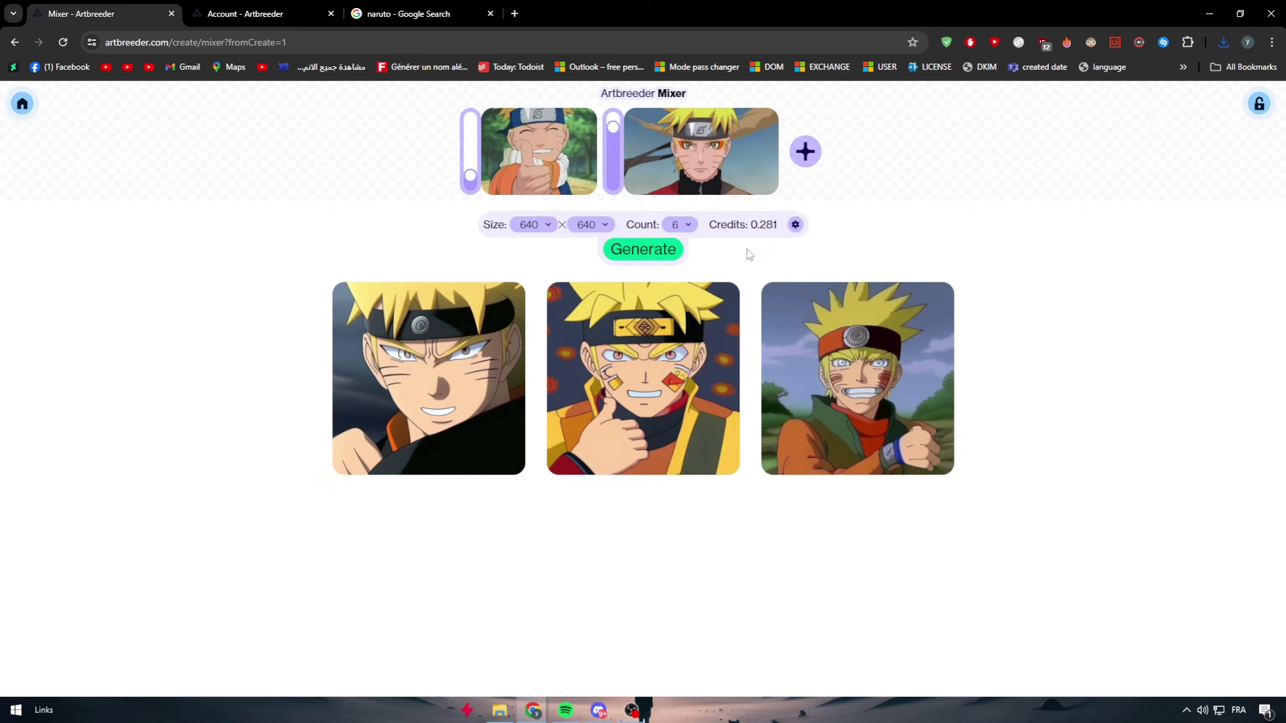
left_click(587, 225)
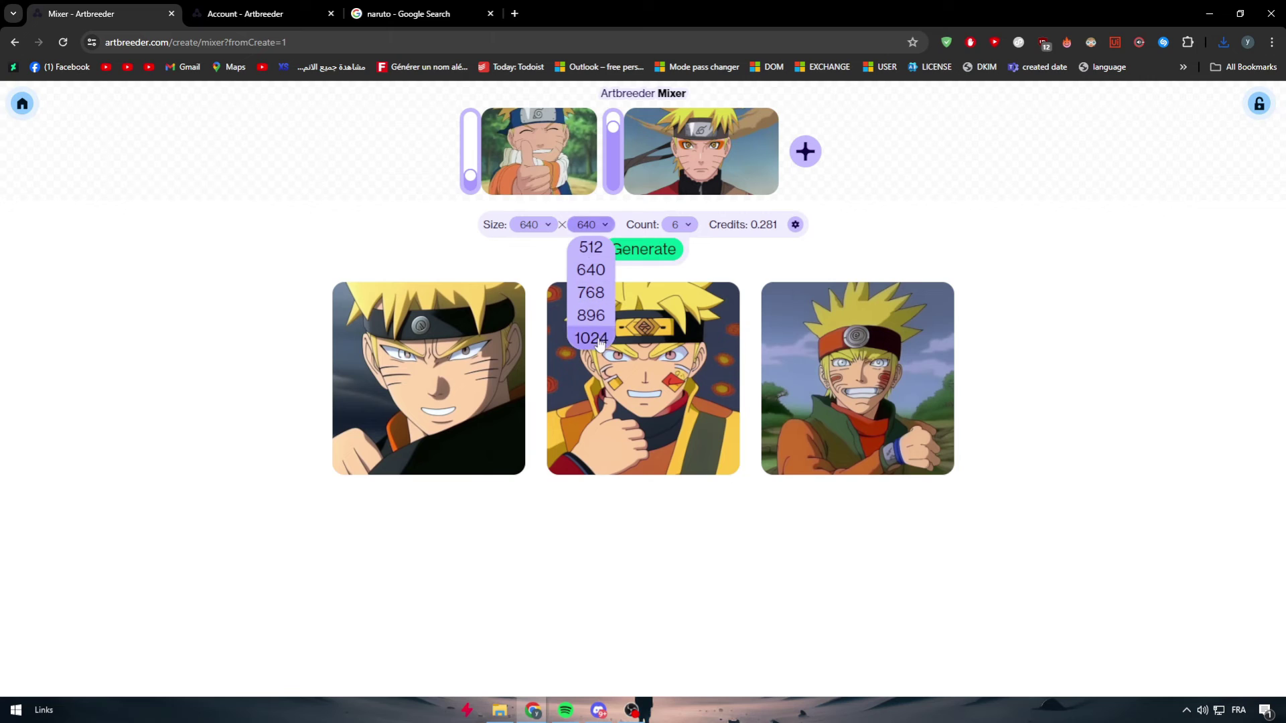
left_click(592, 338)
left_click(532, 225)
left_click(542, 335)
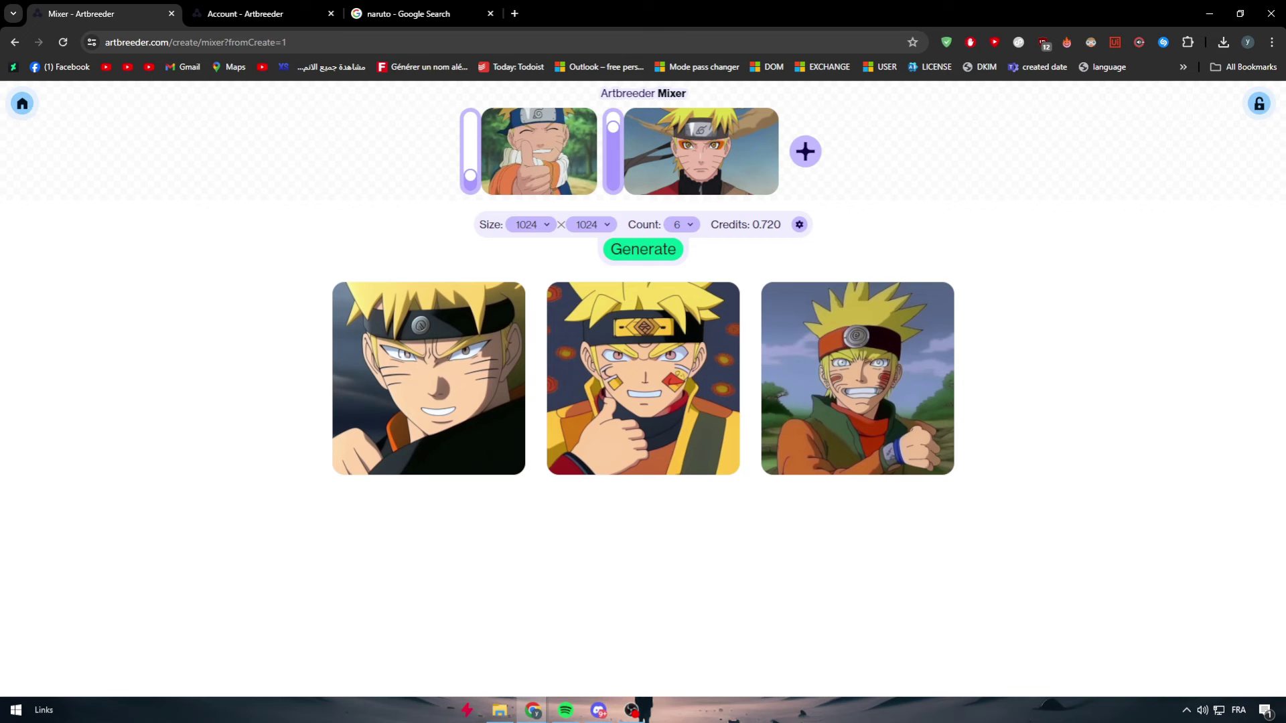
Return to the tools overview and open the Pricing page in a new tab.
left_click(24, 105)
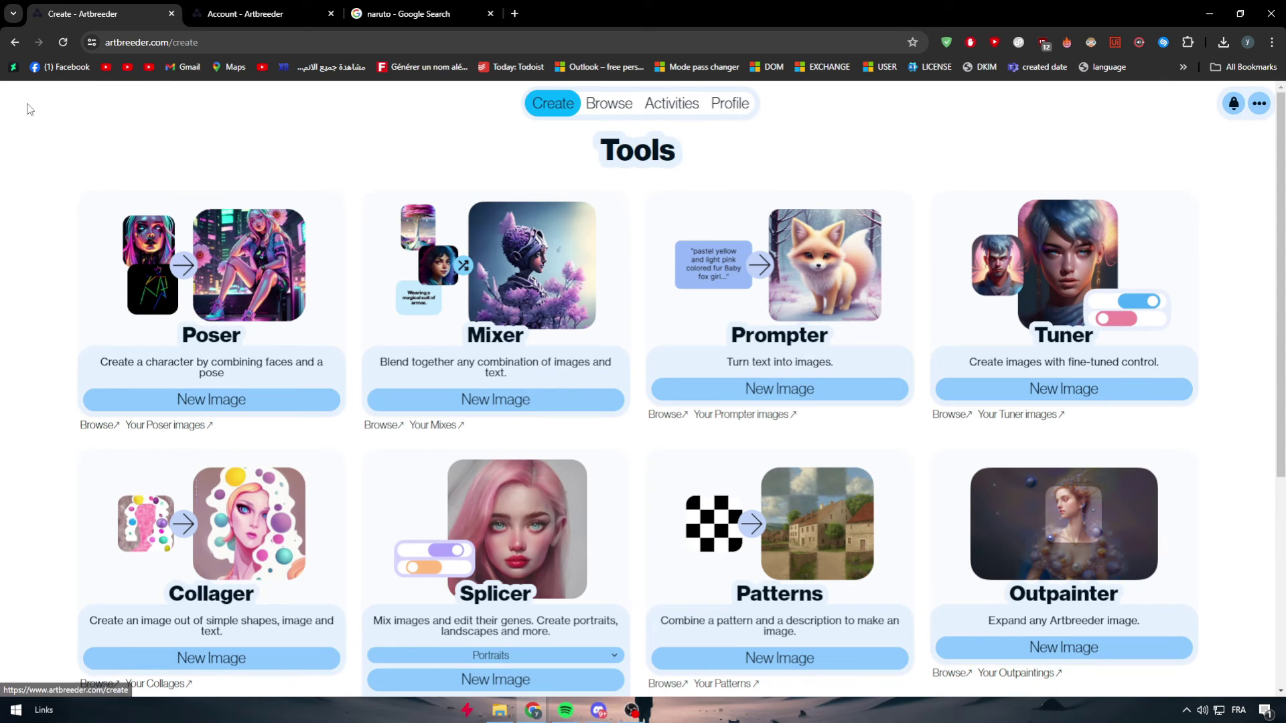
left_click(1236, 105)
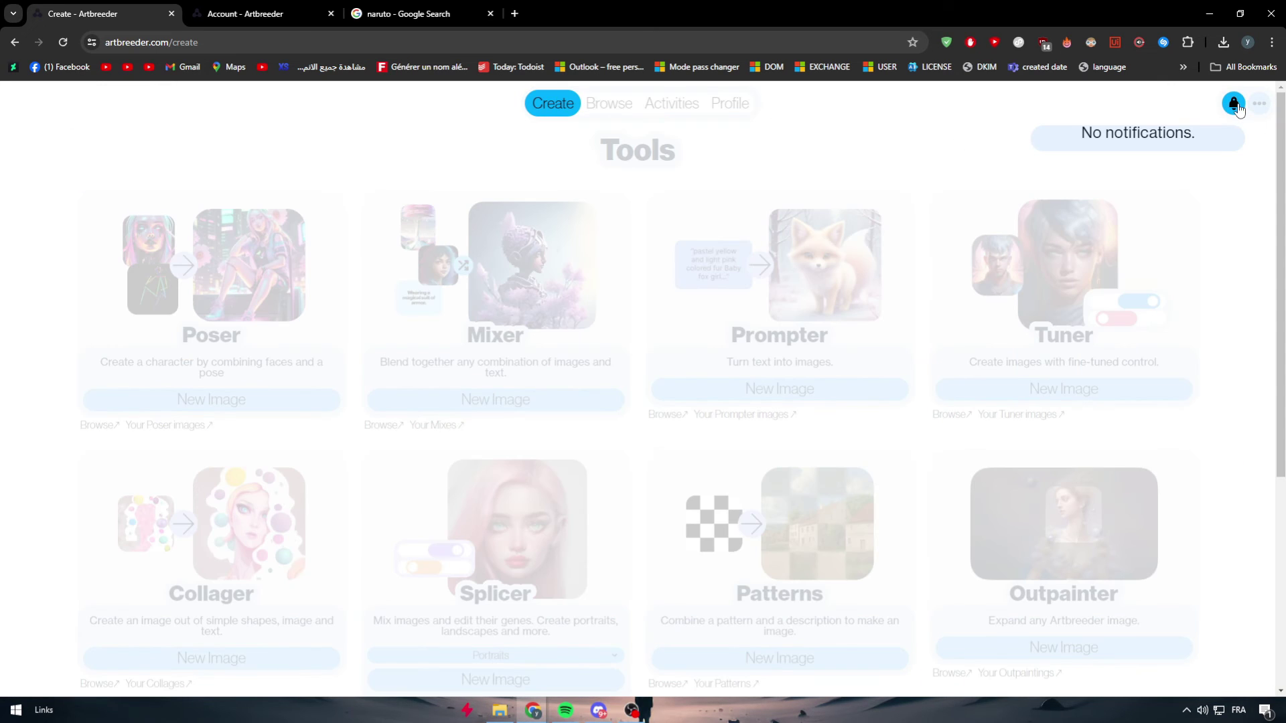
left_click(1258, 104)
middle_click(1204, 182)
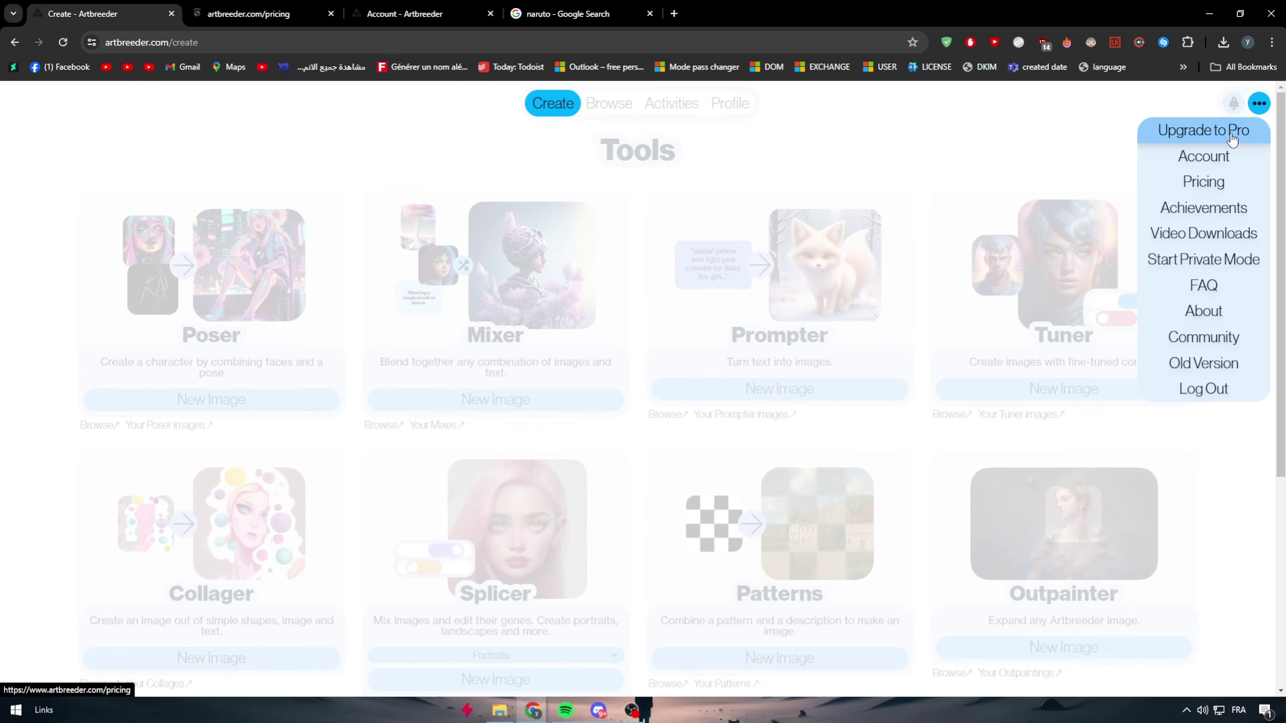
left_click(249, 10)
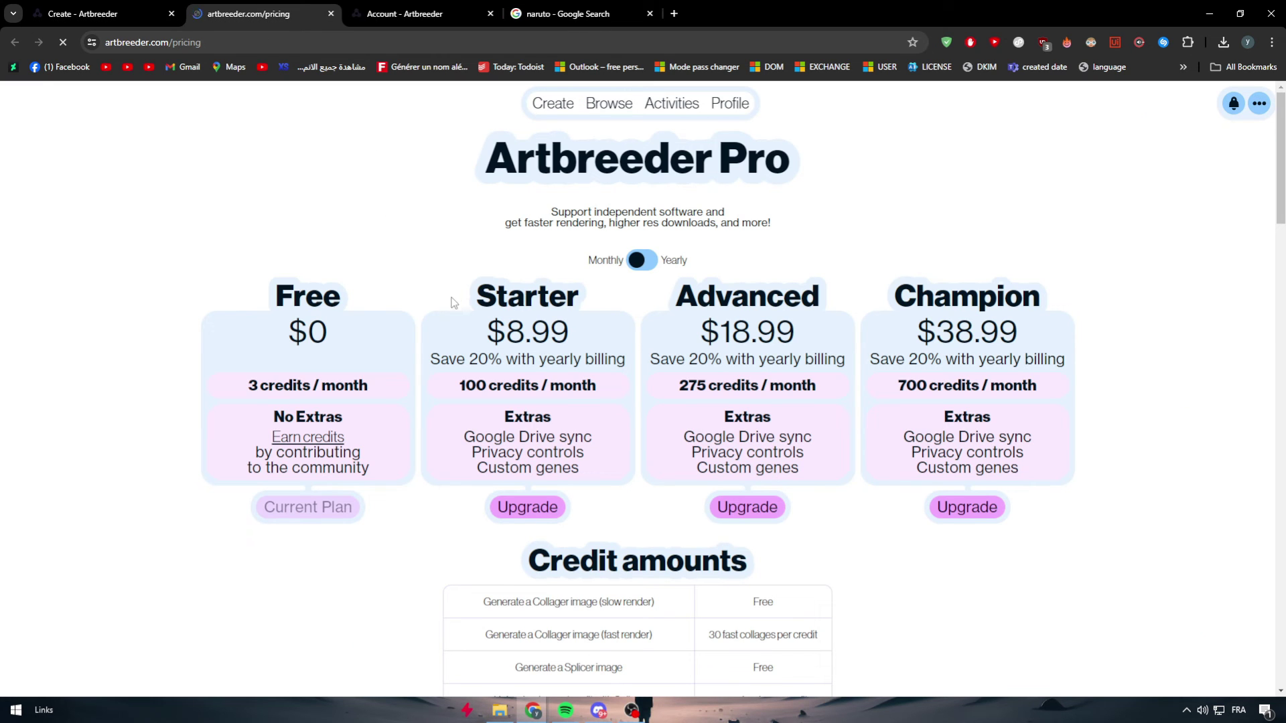
Review the Free, Starter $8.99, Advanced and Champion monthly plans on the pricing page.
left_click_drag(488, 331, 569, 332)
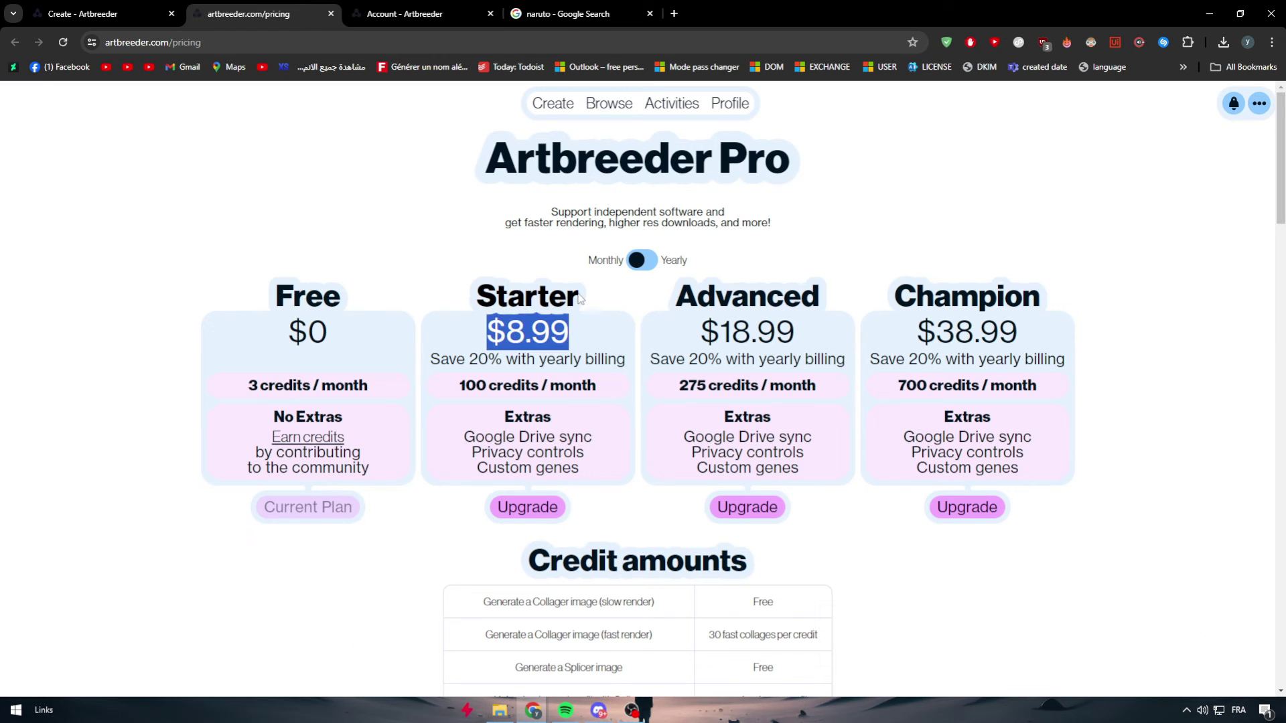
left_click(593, 339)
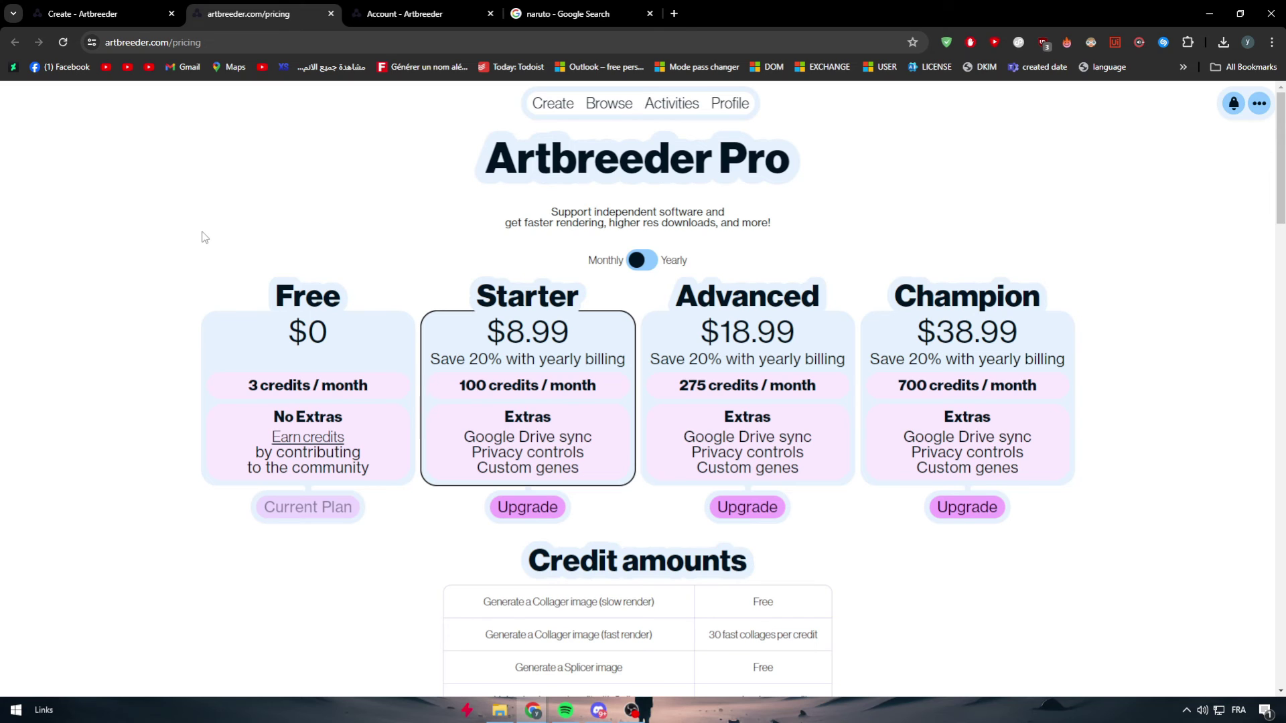
scroll(228, 258, "down", 2)
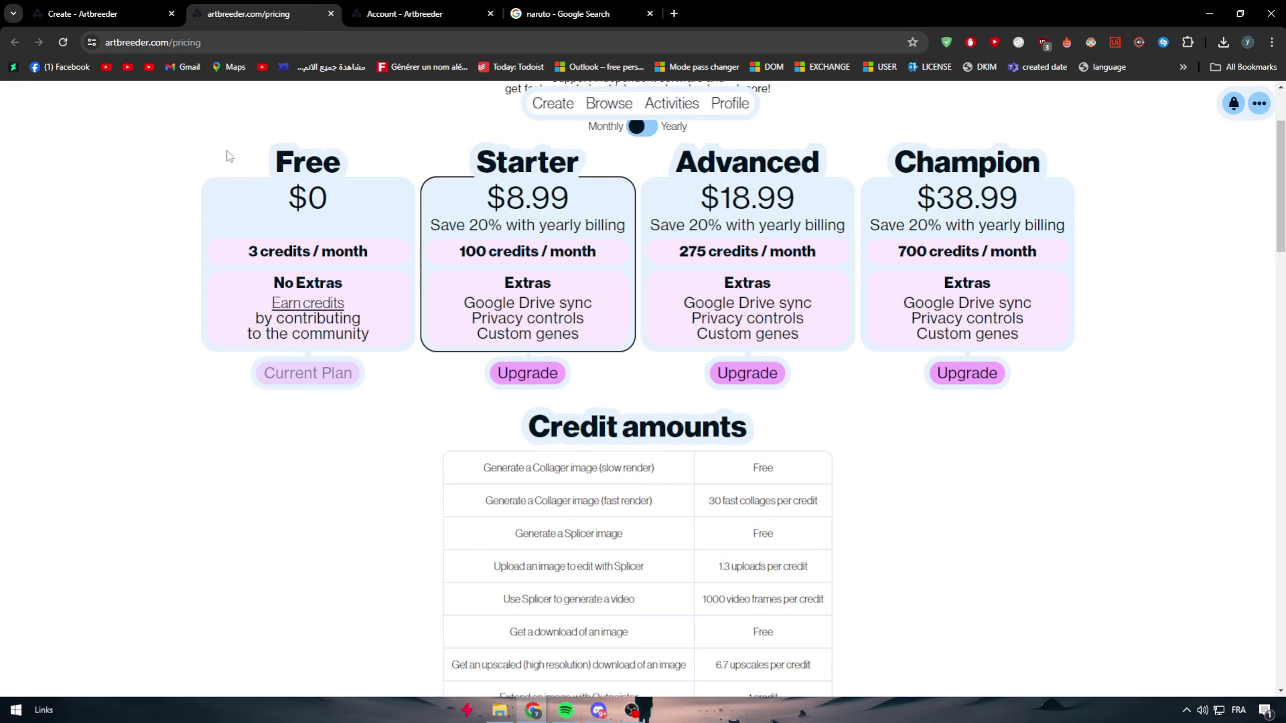
scroll(227, 182, "up", 2)
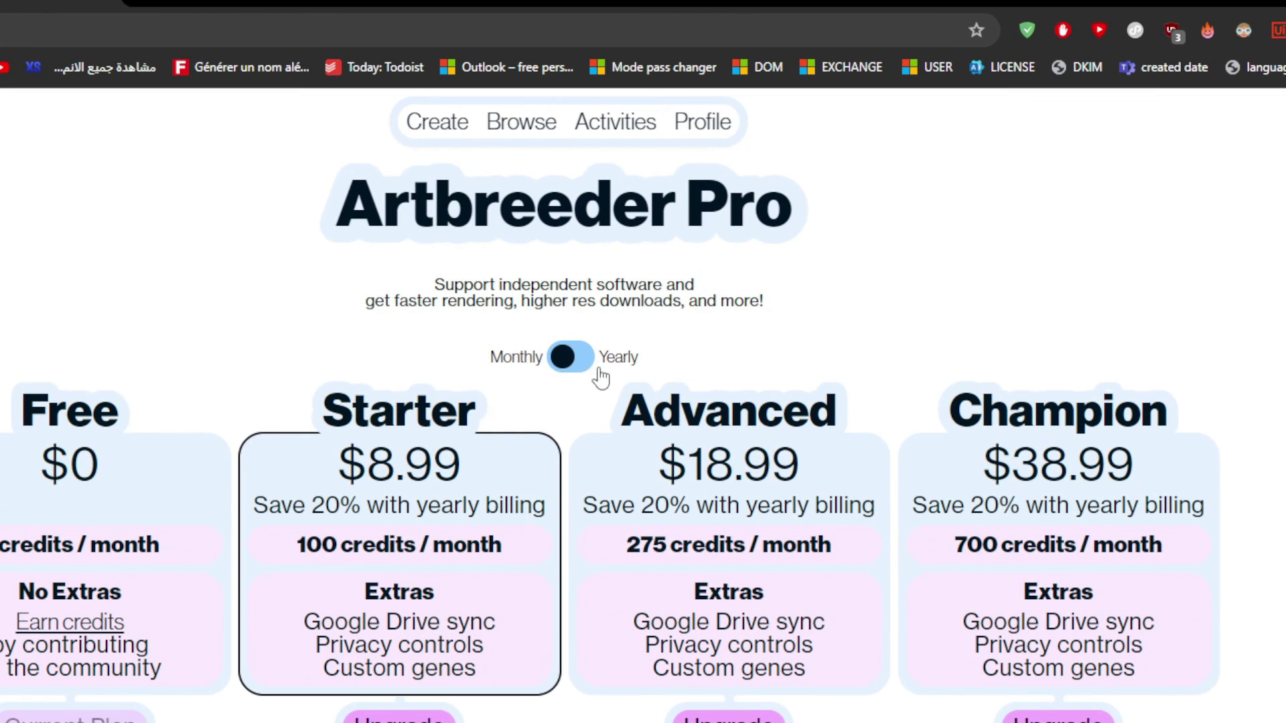
Compare monthly and yearly billing, ending on yearly: Starter $7.49, Advanced $15.99, Champion $30.99 x 12.
left_click(645, 264)
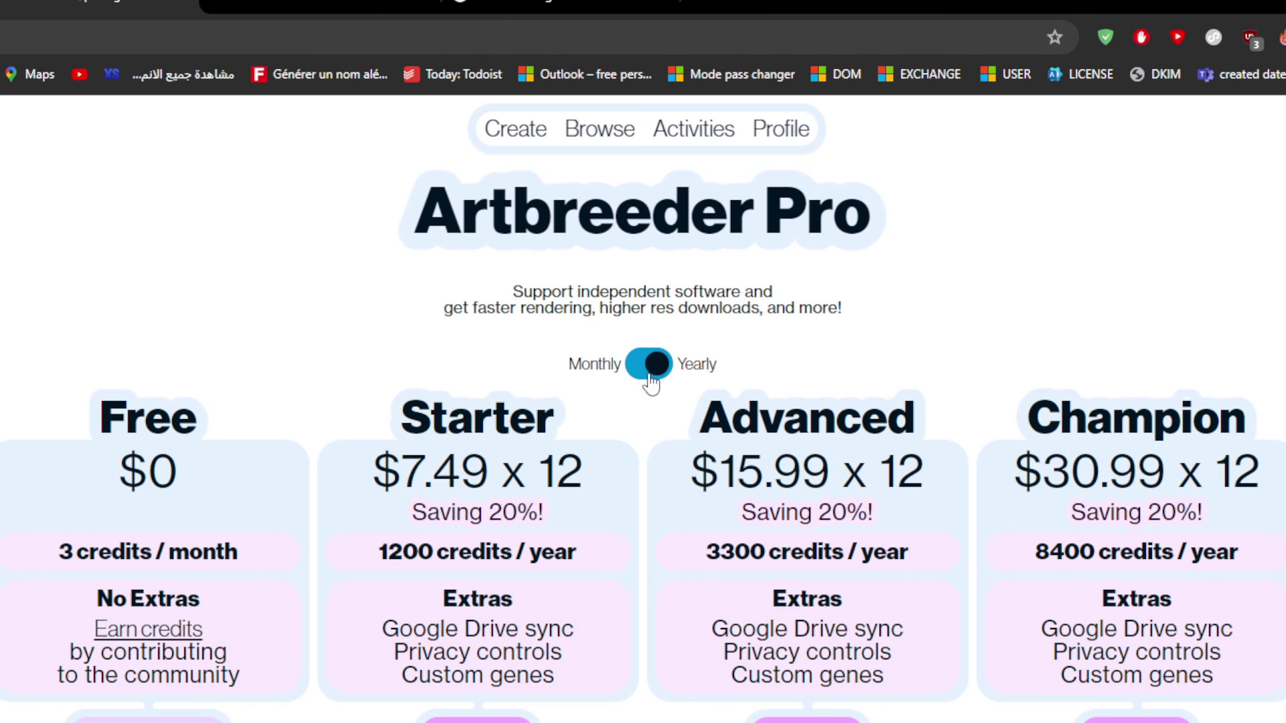
left_click(648, 373)
left_click(647, 374)
left_click(649, 374)
left_click(648, 374)
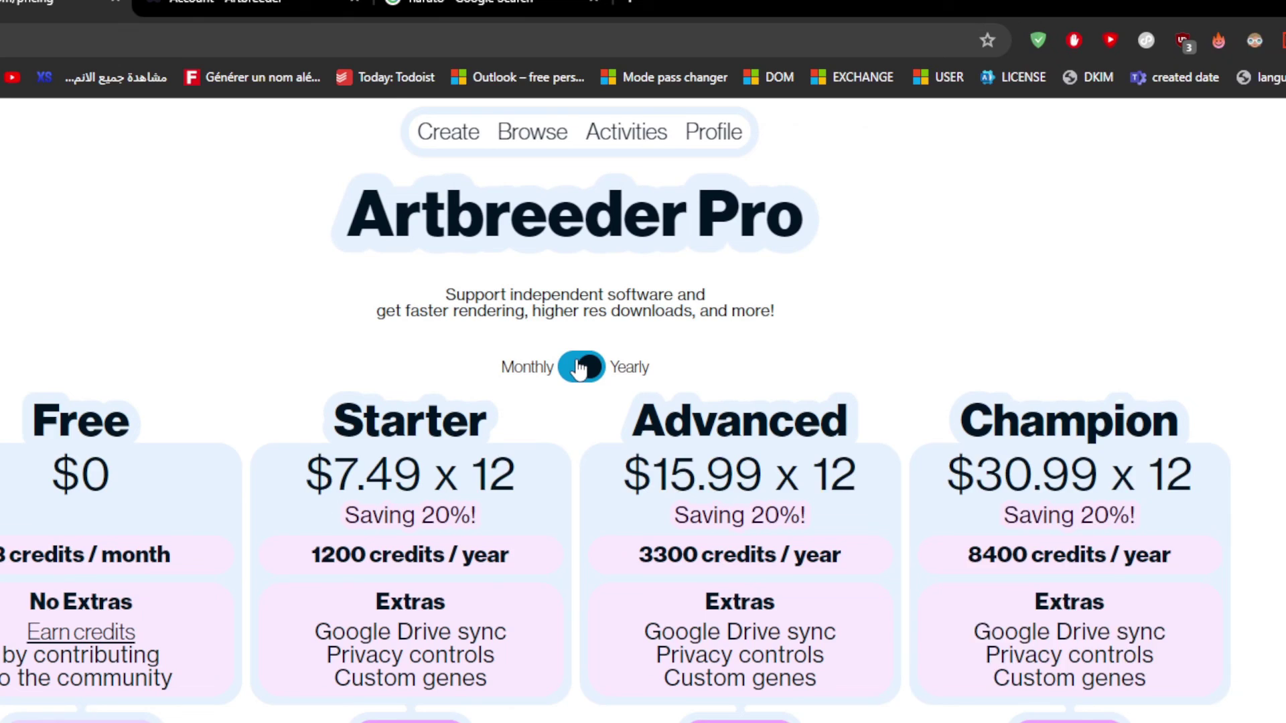
left_click(392, 355)
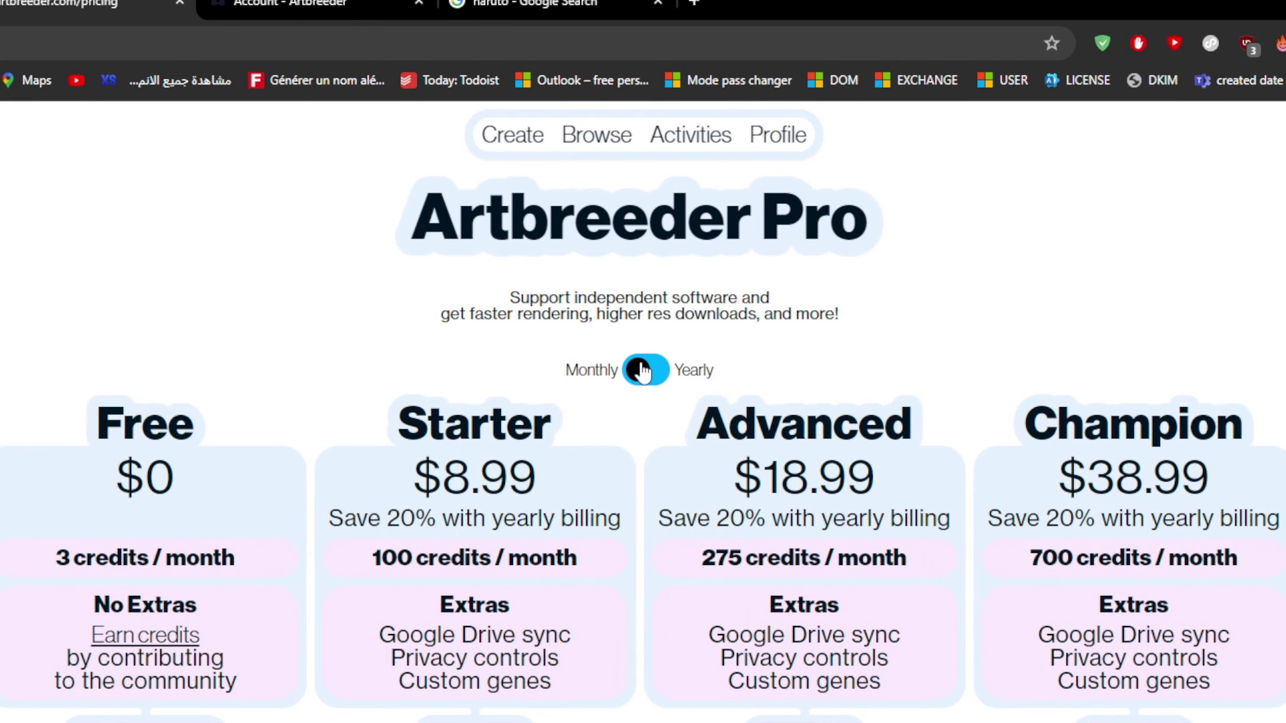
left_click(641, 371)
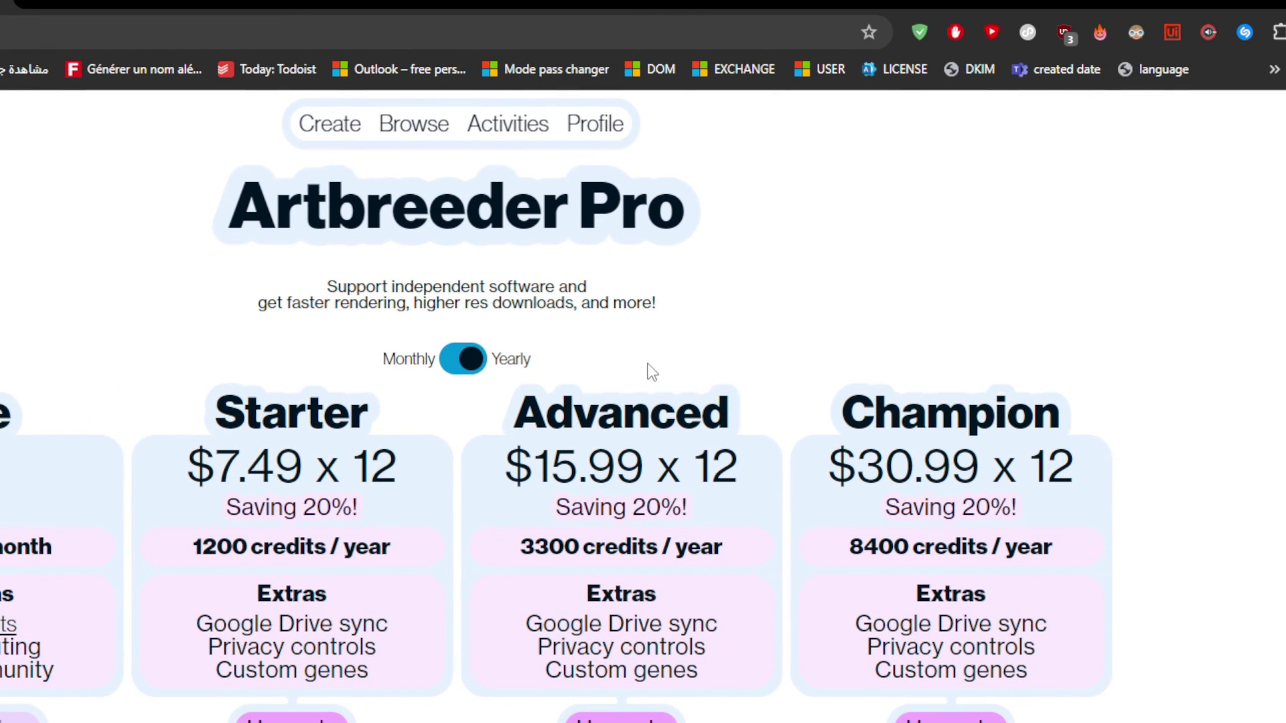